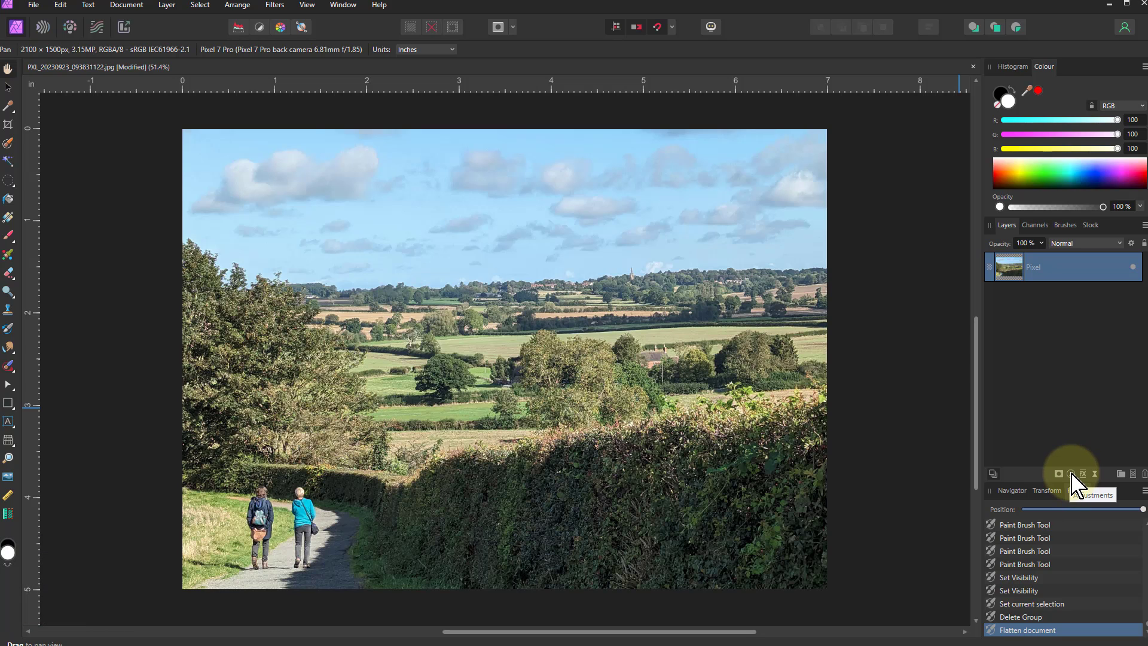
Add a Posterise adjustment above the photo layer and set its posterise levels to 2.
left_click(1070, 474)
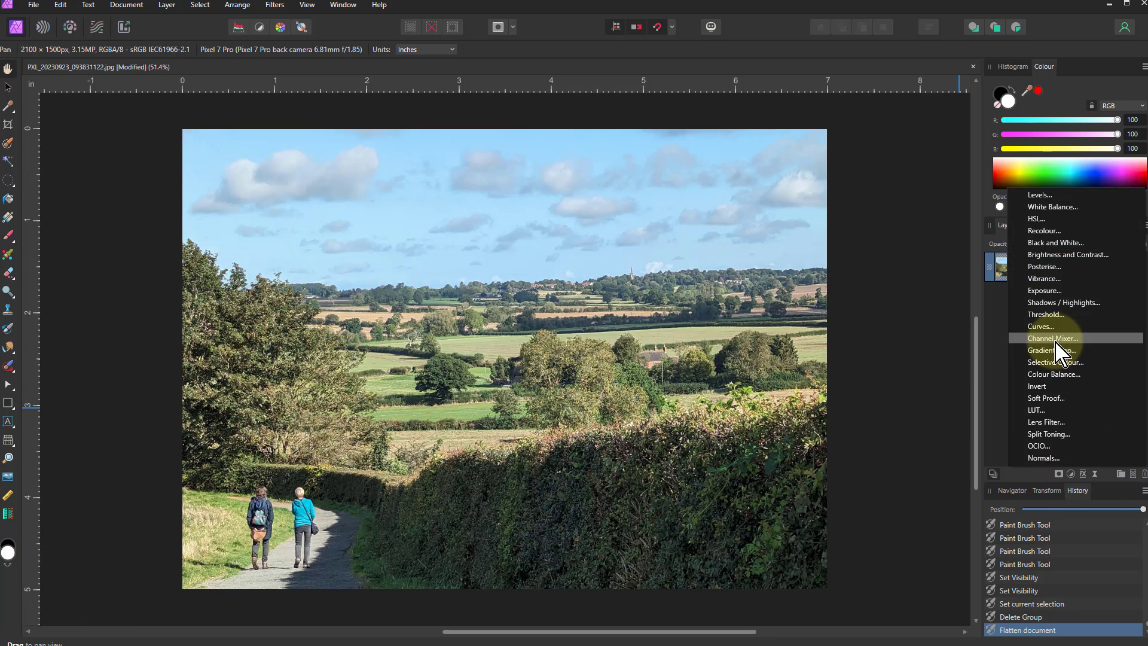
left_click(1043, 266)
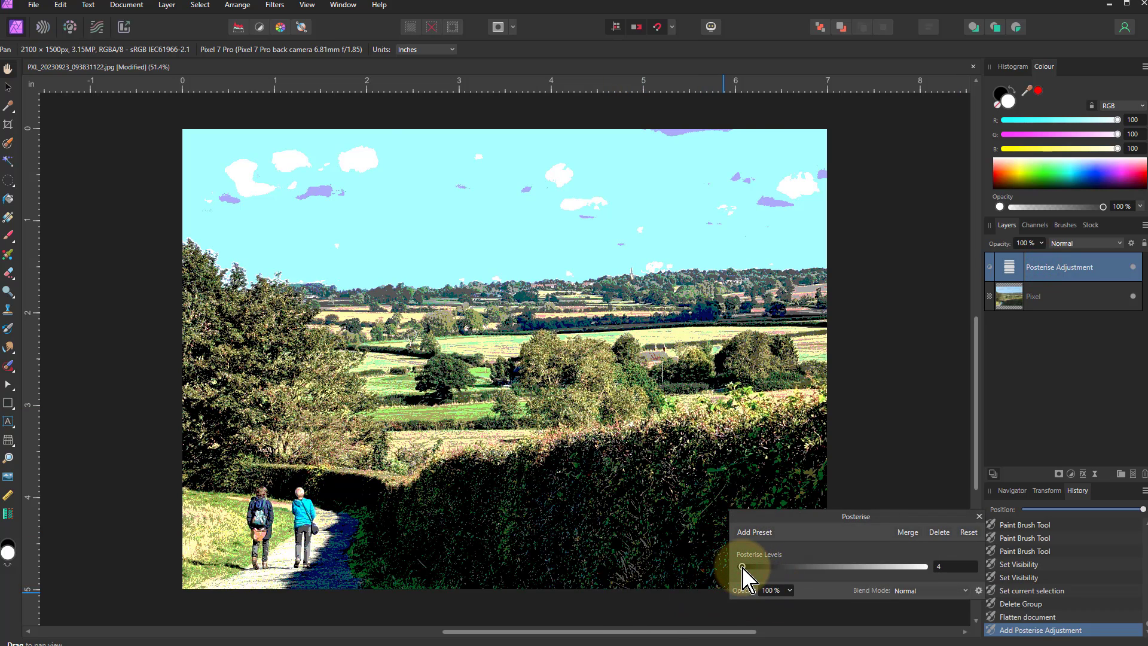
mouse_move(742, 566)
left_mouse_down()
mouse_move(769, 569)
mouse_move(715, 568)
mouse_move(747, 569)
mouse_move(736, 568)
left_mouse_up()
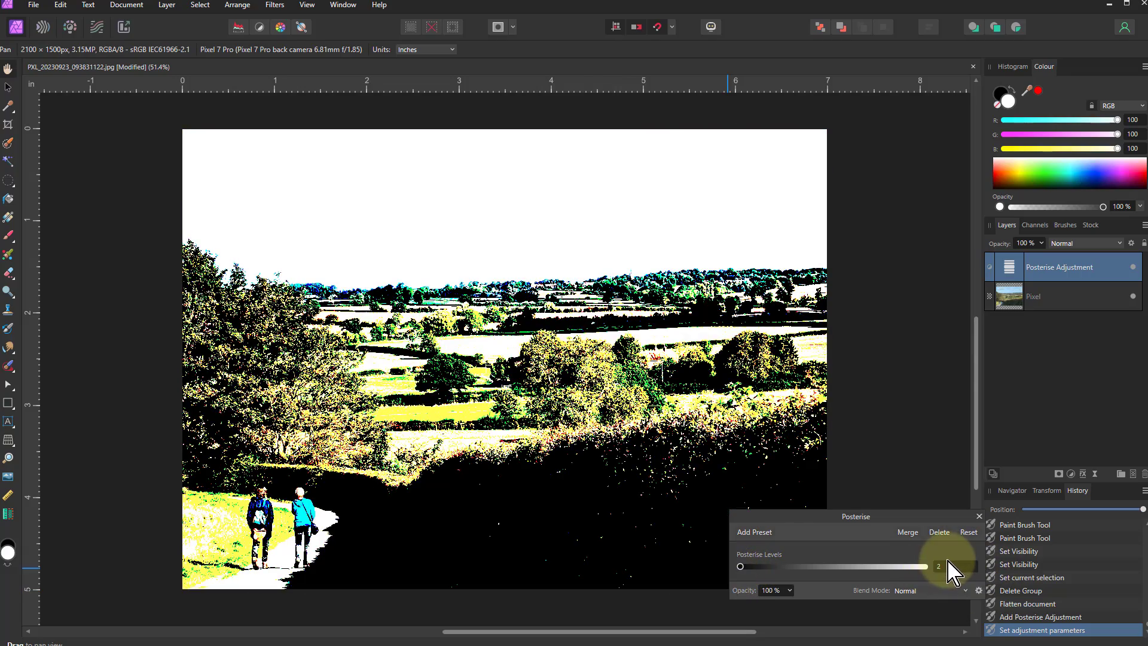
Try higher posterise levels up to 7 and bring the setting back down to 3.
scroll(950, 569, "up", 1)
scroll(951, 569, "up", 1)
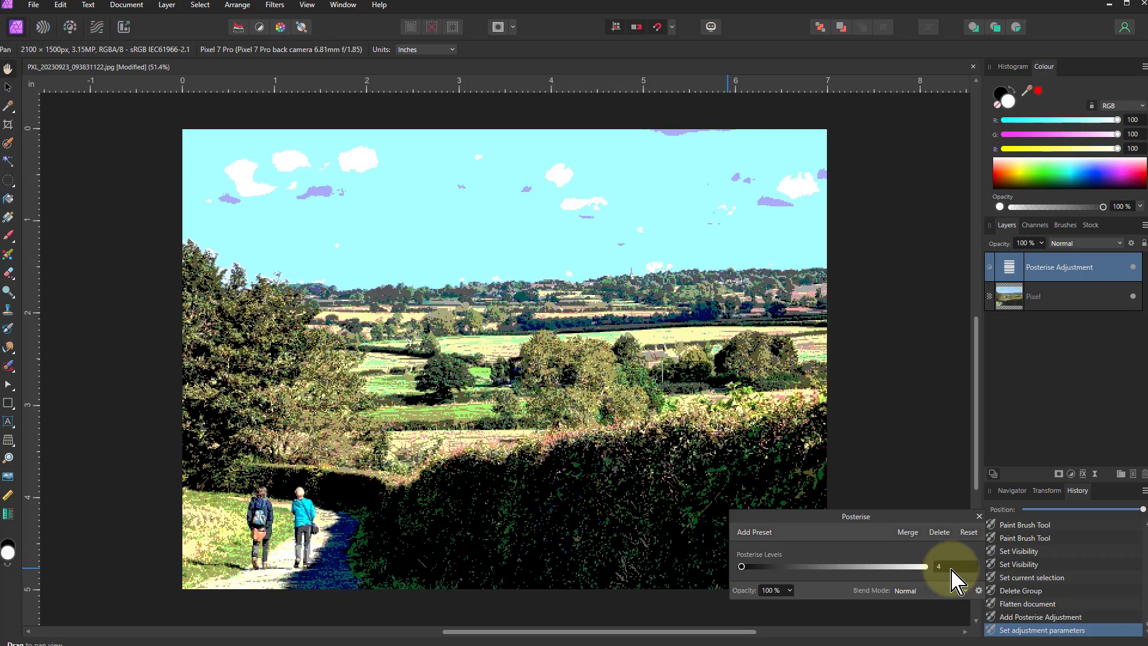
scroll(954, 579, "up", 1)
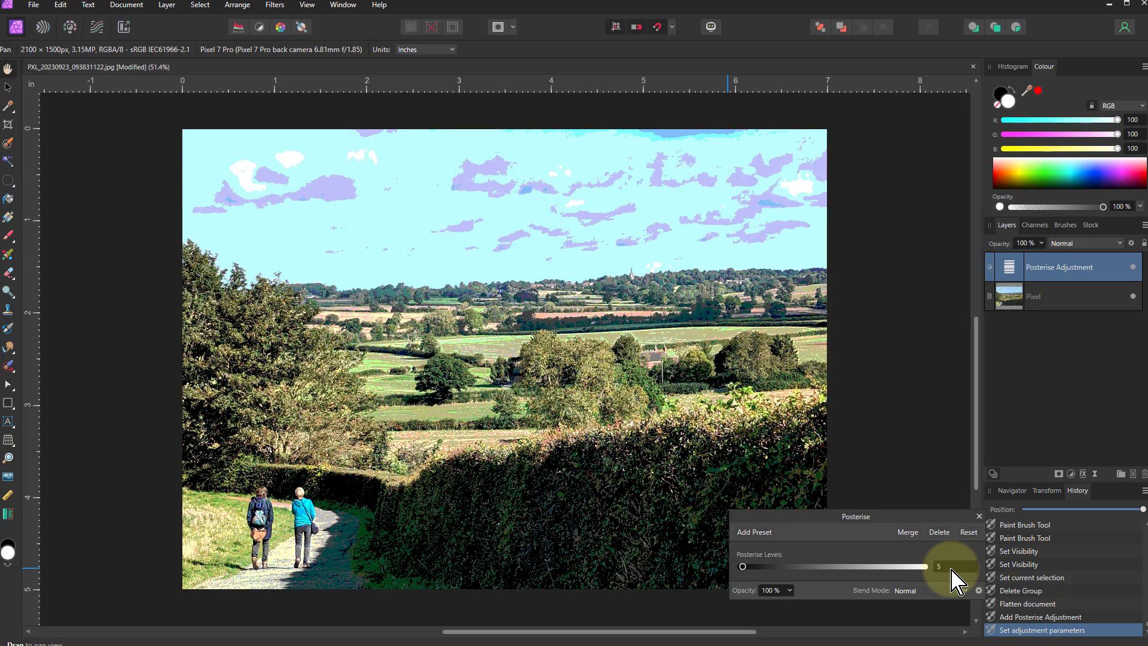
scroll(954, 579, "up", 1)
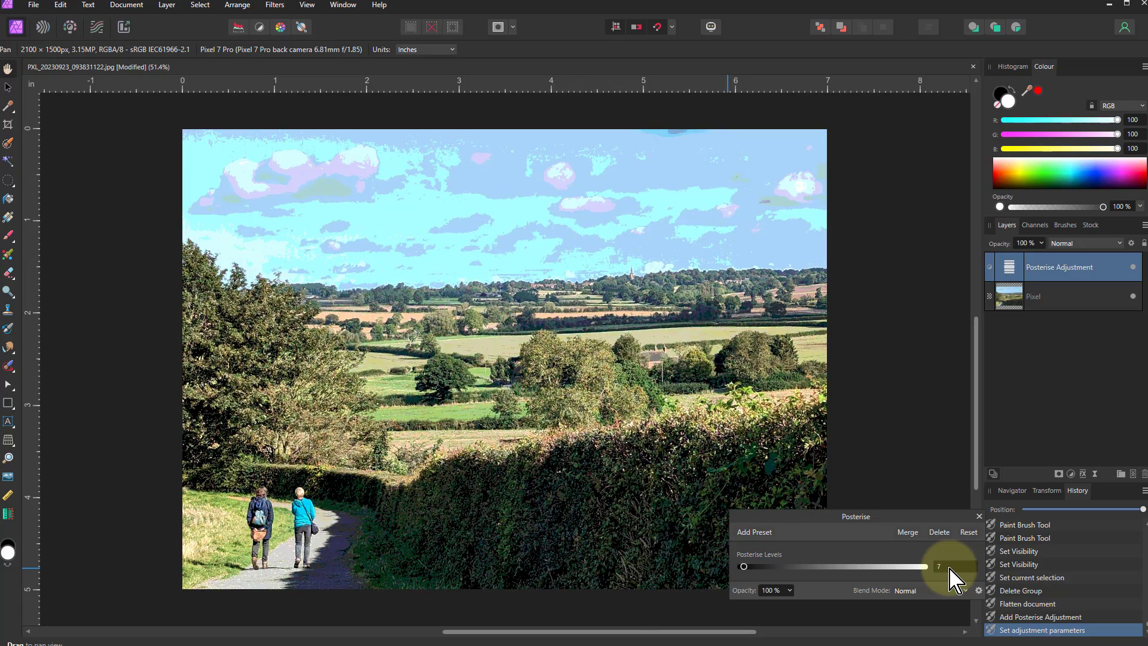
scroll(950, 569, "down", 1)
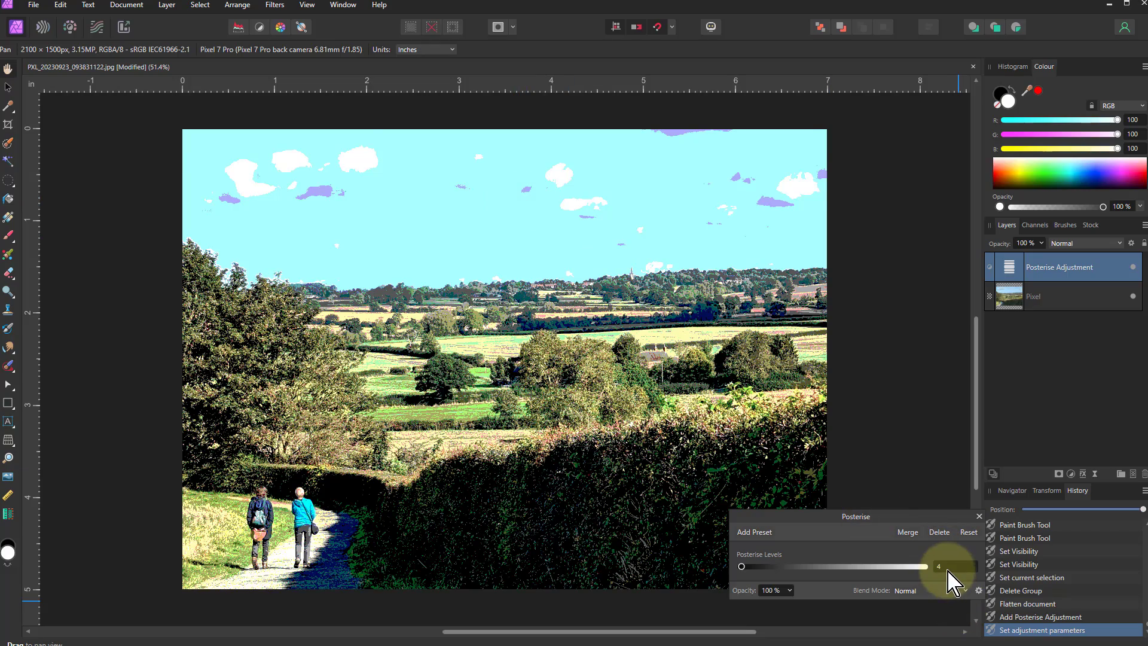
scroll(947, 575, "down", 1)
Examine the posterised tree foliage up close and reduce the posterise levels to 2.
scroll(549, 347, "up", 3)
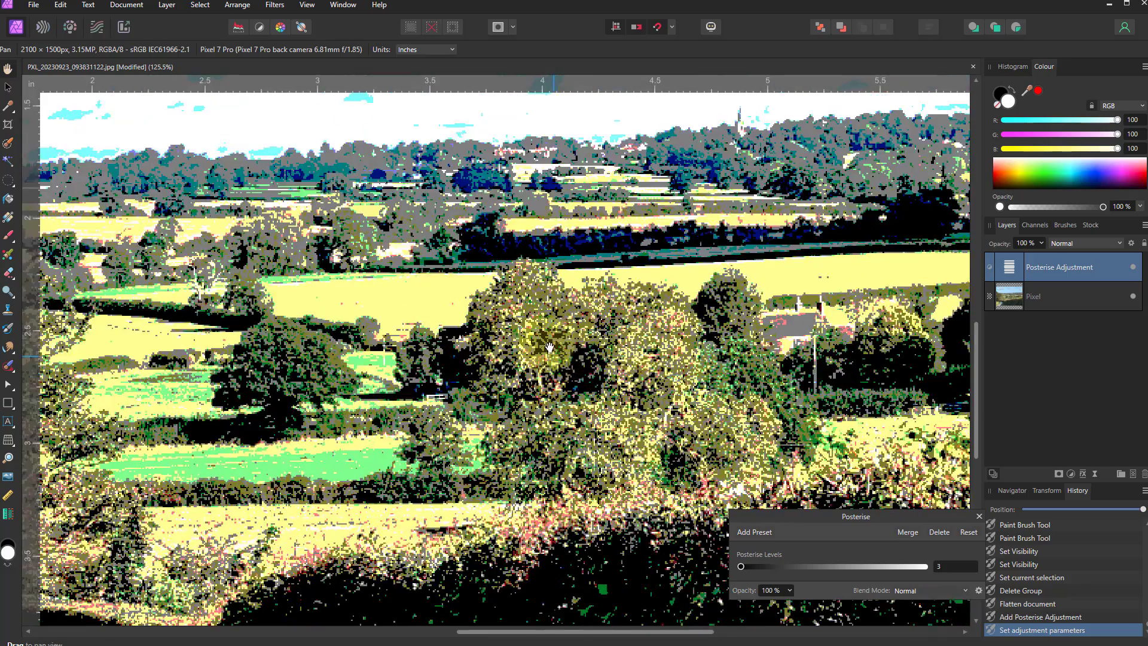
scroll(547, 345, "up", 5)
left_click_drag(469, 194, 472, 272)
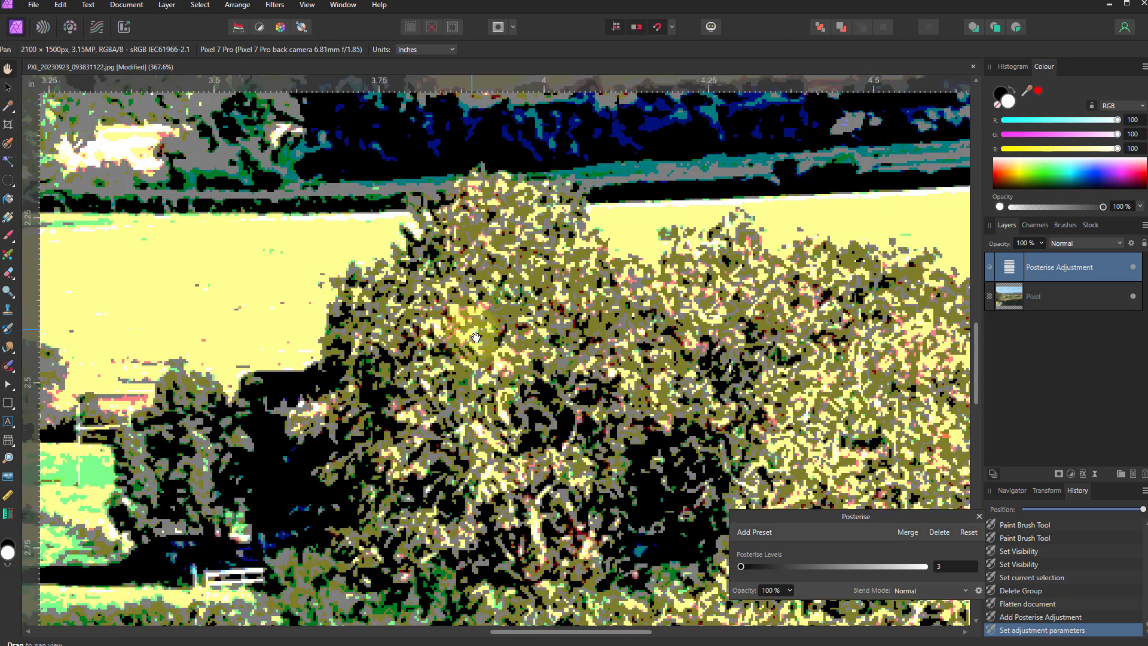
scroll(476, 338, "up", 1)
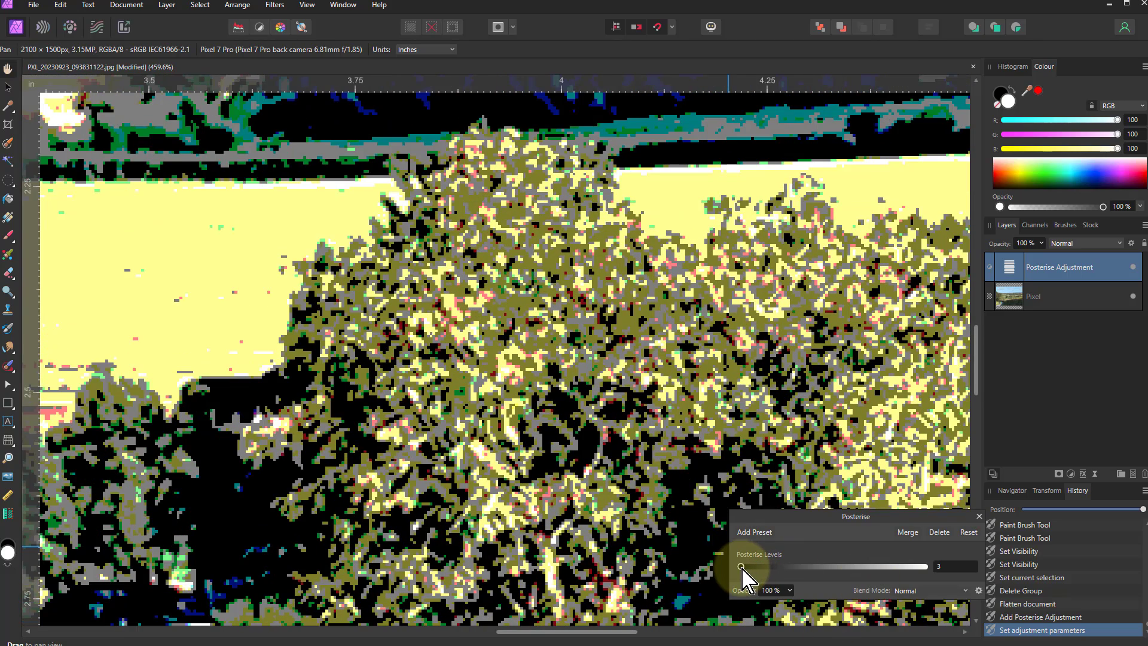
left_click_drag(741, 568, 725, 575)
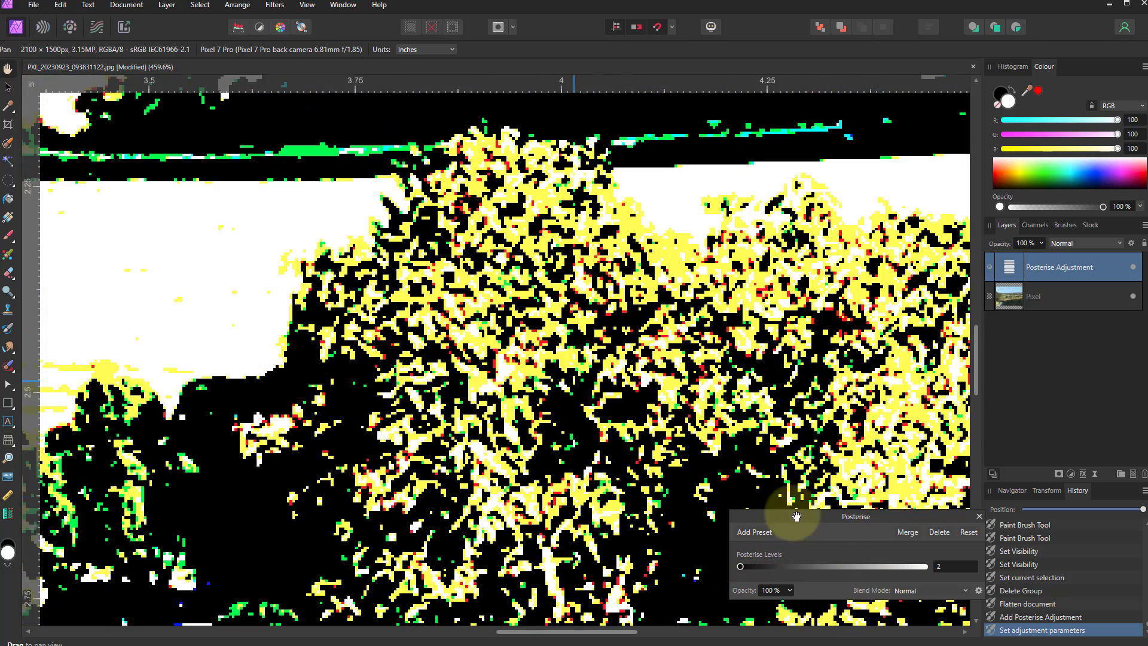
Try posterise levels up to 14, settle on 6, and show the whole photo again.
scroll(949, 573, "up", 2)
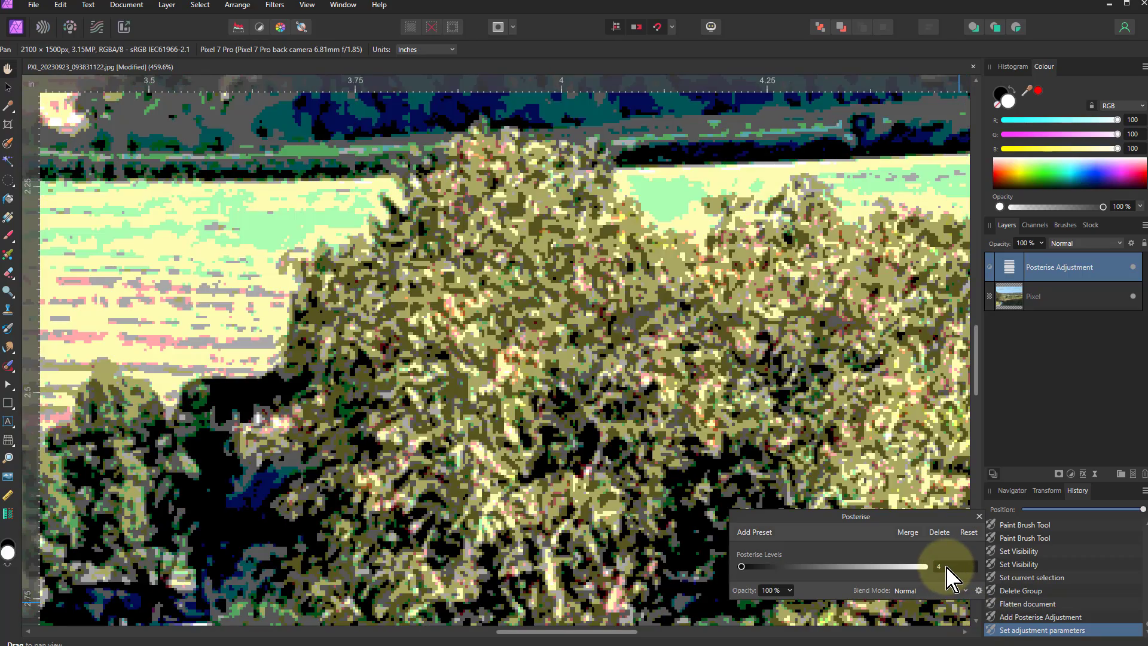
scroll(950, 573, "up", 3)
scroll(946, 568, "up", 1)
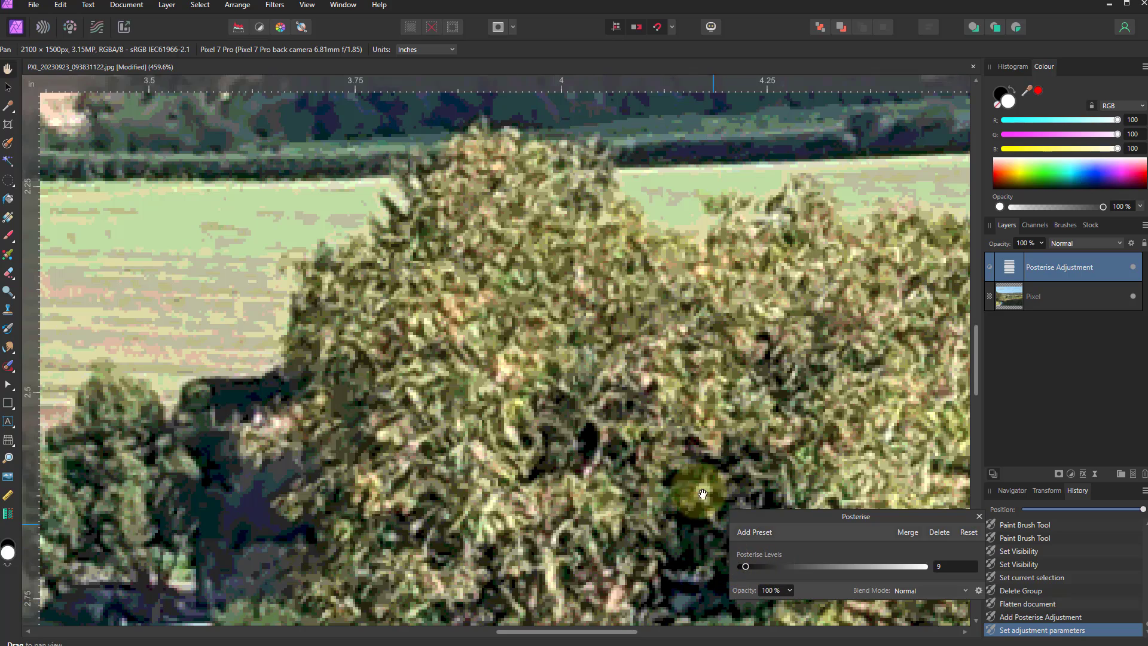
scroll(949, 569, "up", 5)
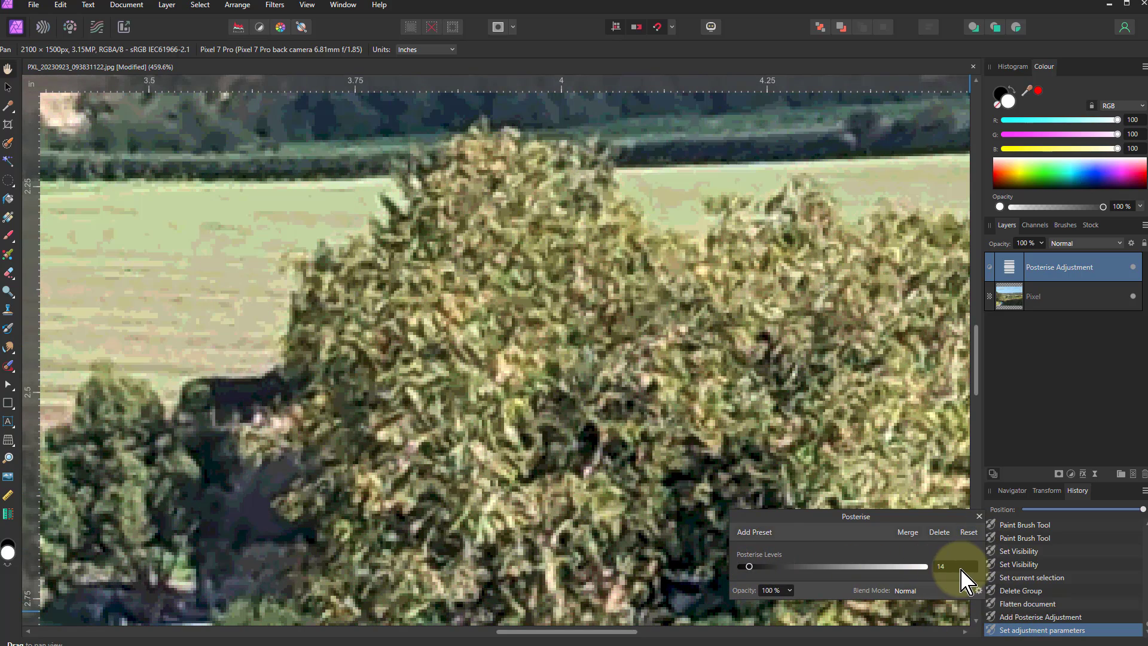
scroll(952, 578, "down", 4)
scroll(952, 580, "down", 4)
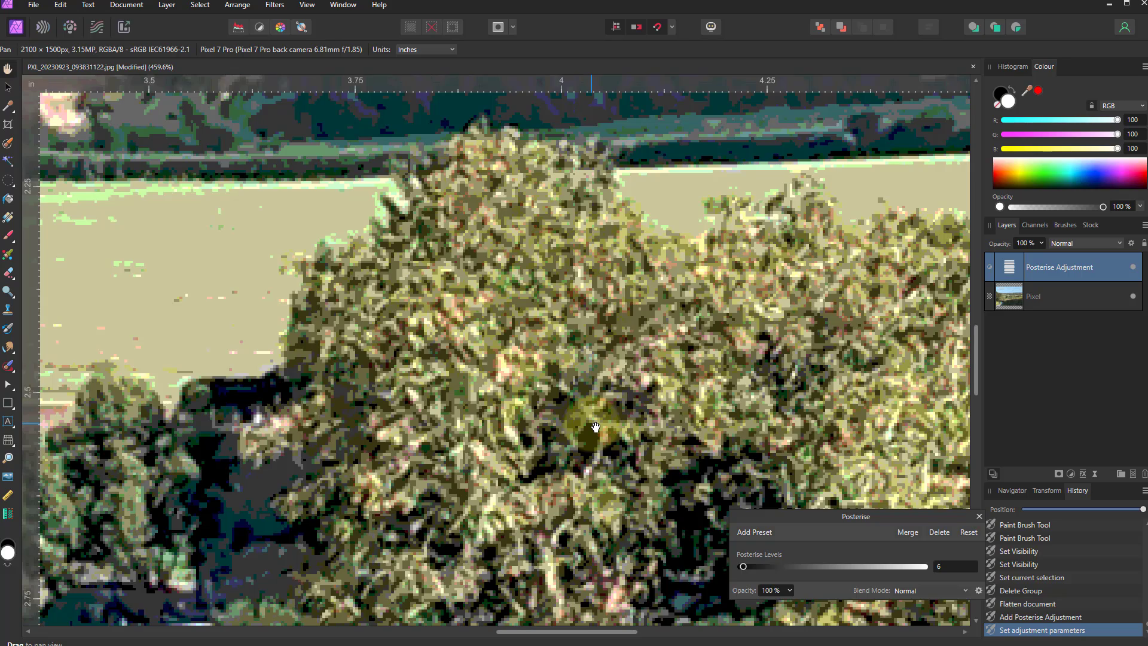
key("ctrl+0")
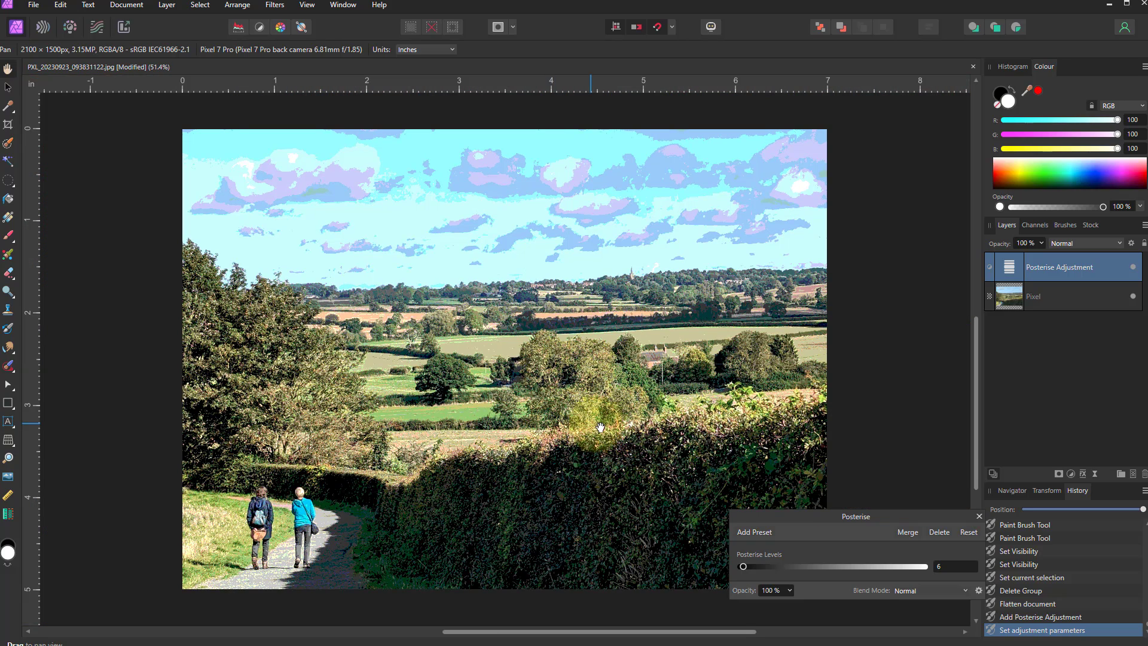
Add a live Gaussian Blur directly above the Pixel layer with Preserve Alpha on and a 3.6 px radius.
left_click(1010, 297)
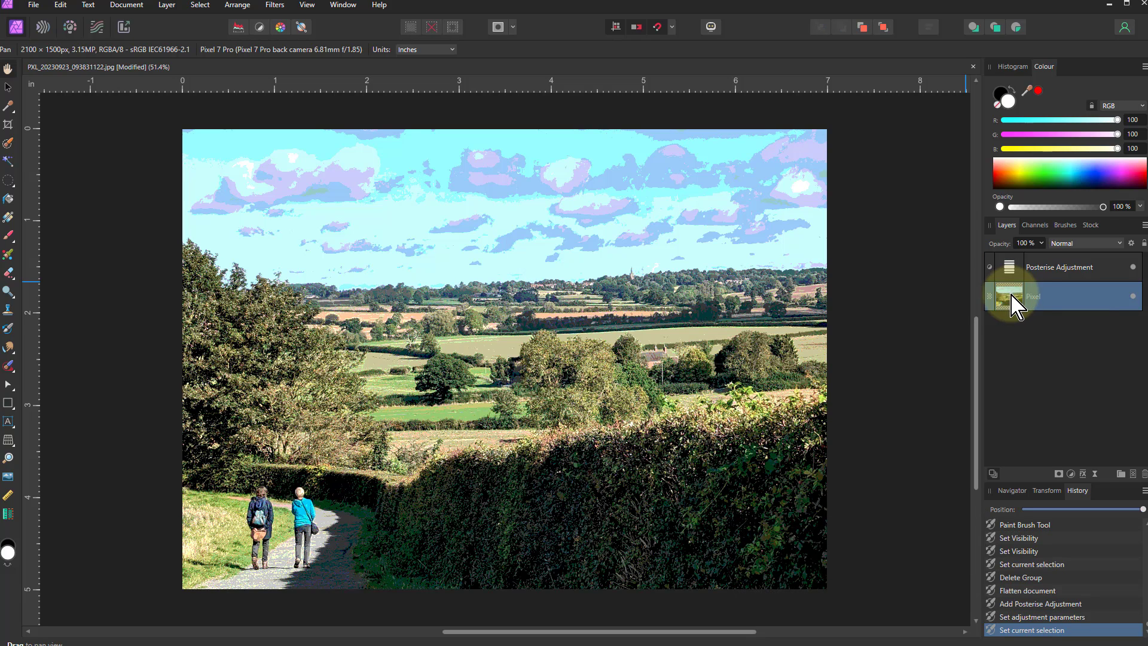
double_click(1029, 296)
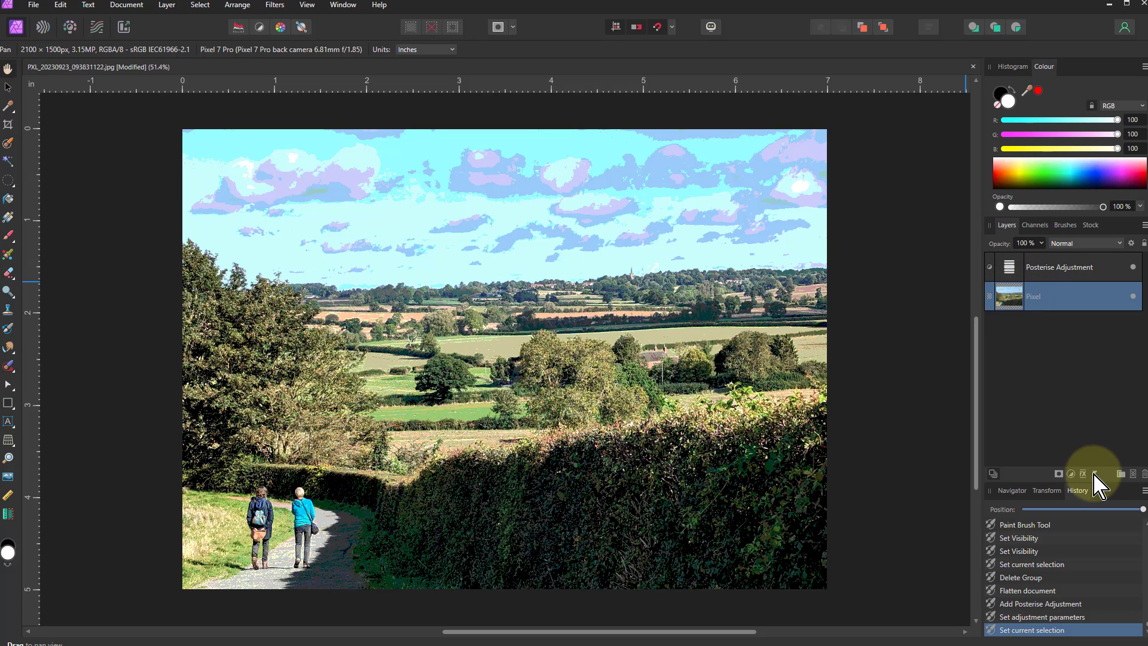
left_click(1095, 474)
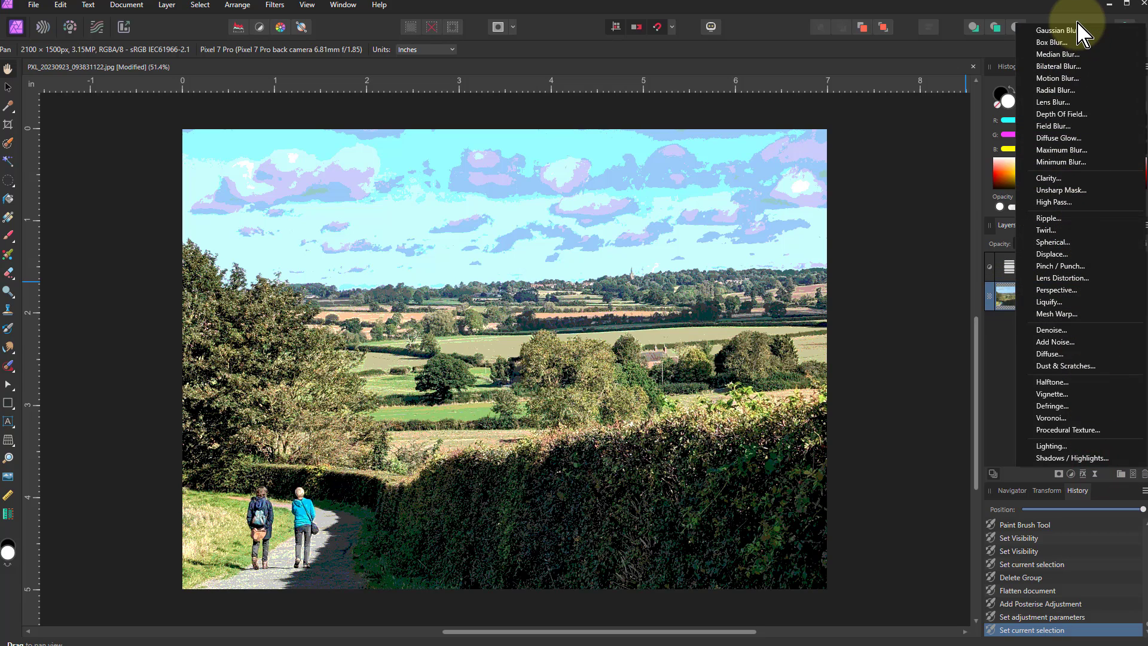
left_click(1058, 31)
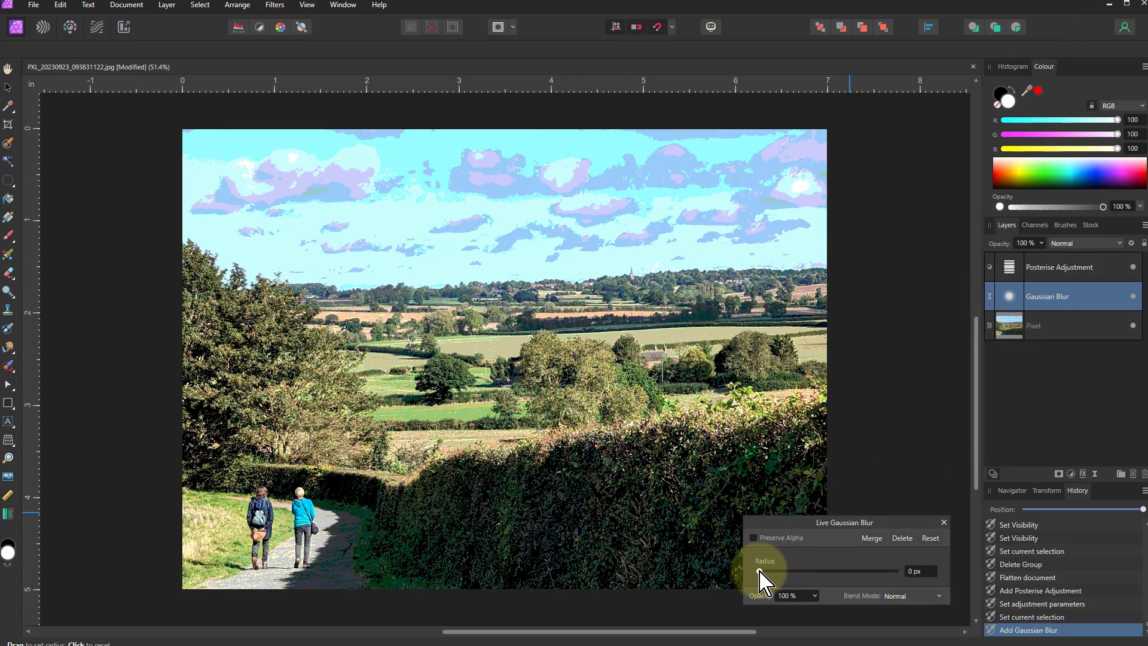
left_click_drag(760, 575, 819, 573)
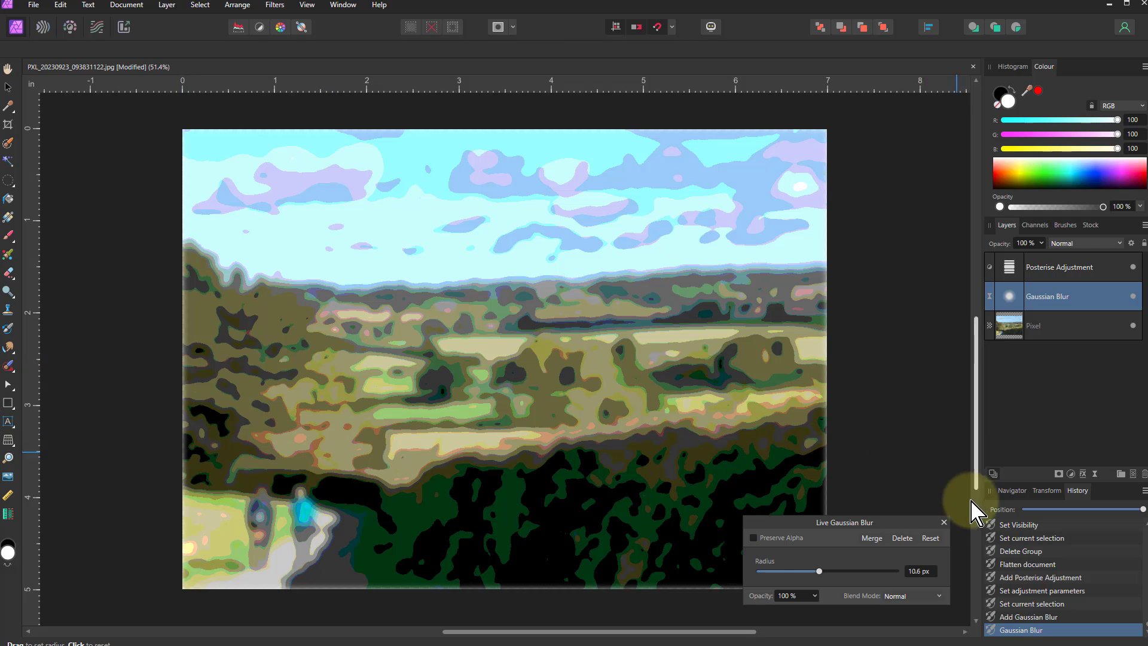
left_click(753, 537)
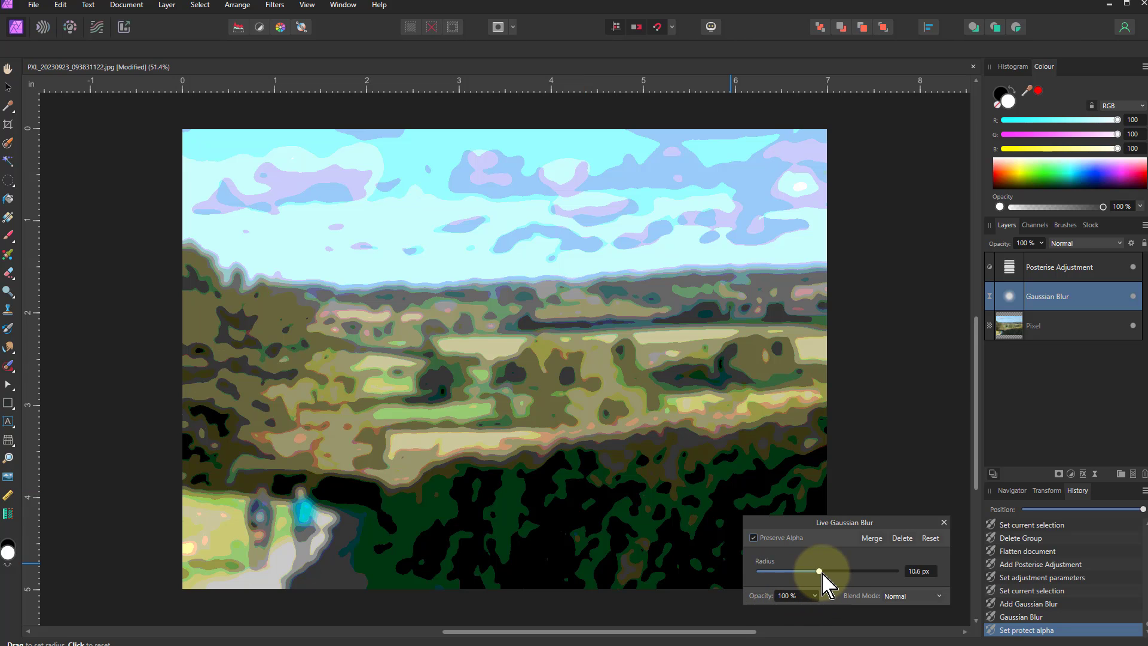
left_click_drag(816, 574, 798, 574)
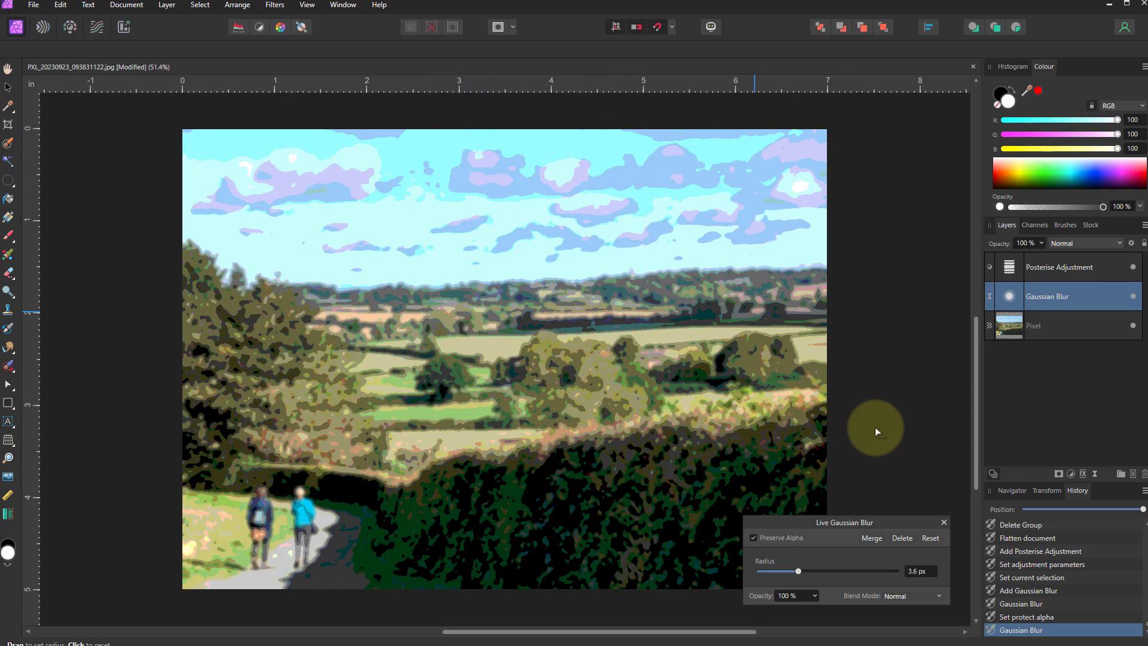
Add a second live Gaussian Blur above the Posterise adjustment with a 4 px radius and Preserve Alpha on.
double_click(1009, 267)
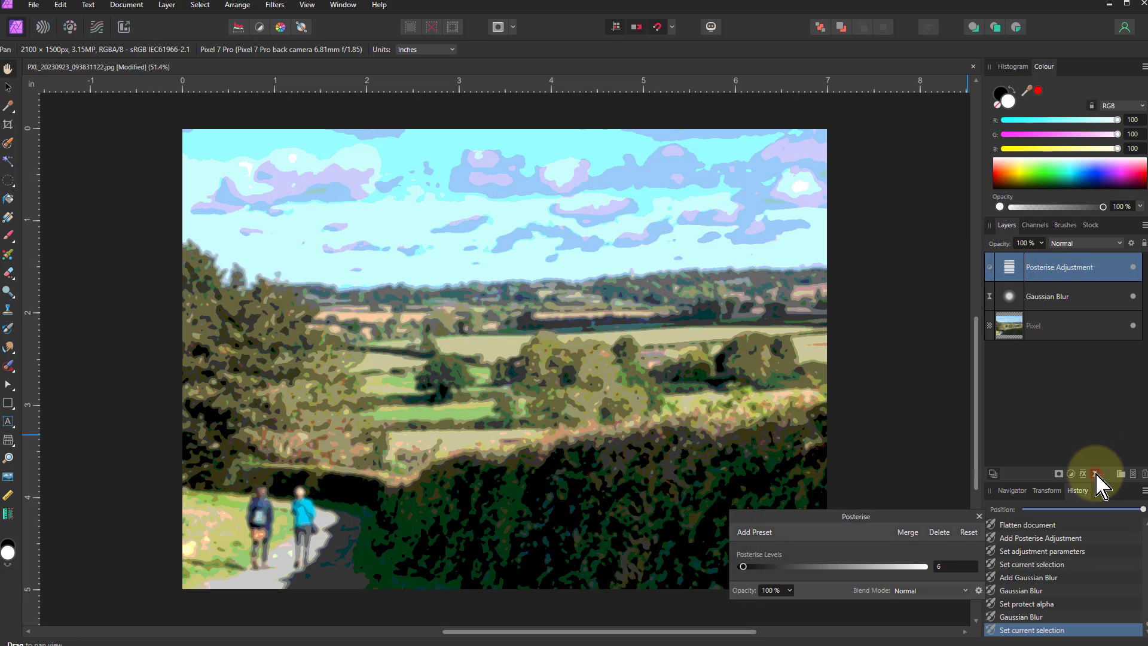
left_click(1096, 473)
left_click(1083, 32)
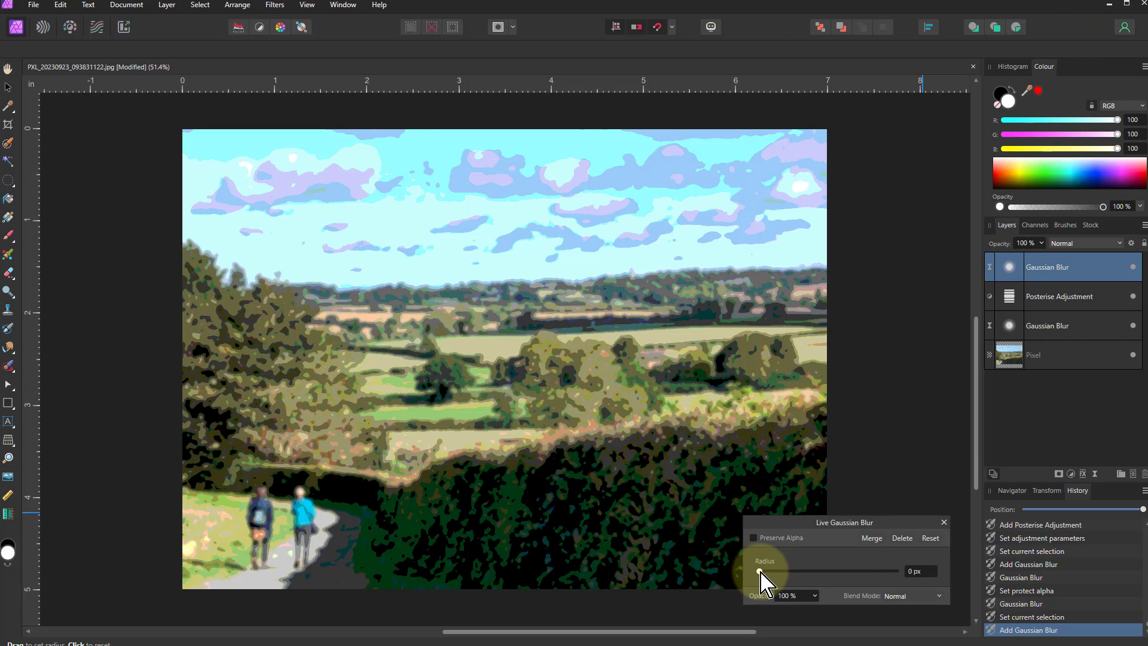
left_click_drag(760, 572, 800, 575)
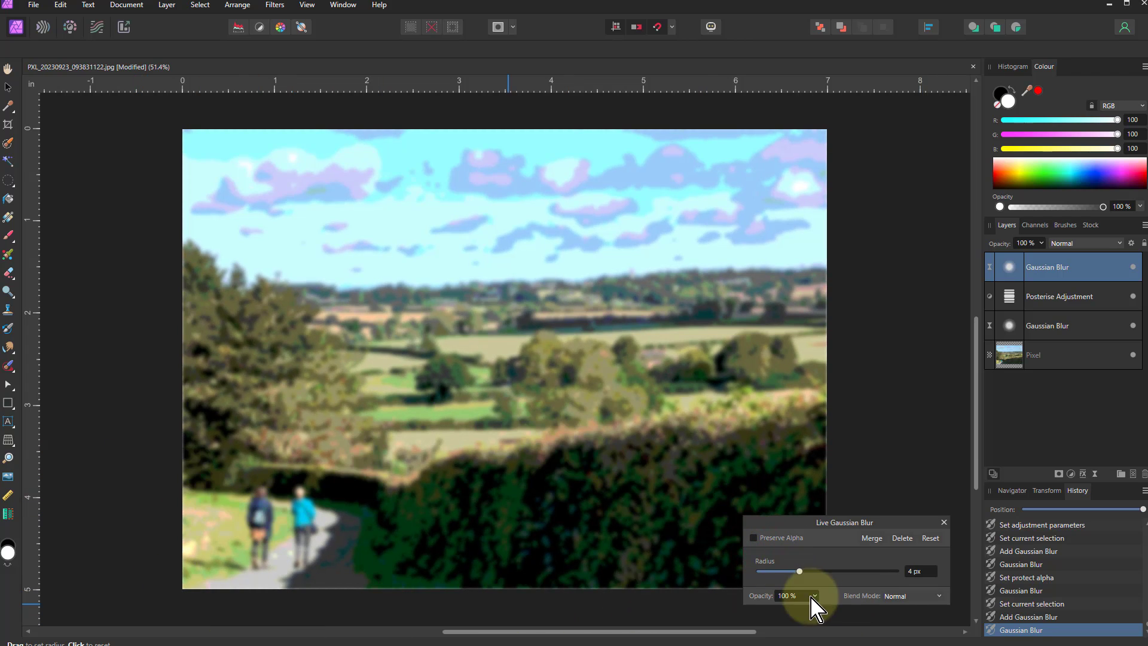
left_click(754, 538)
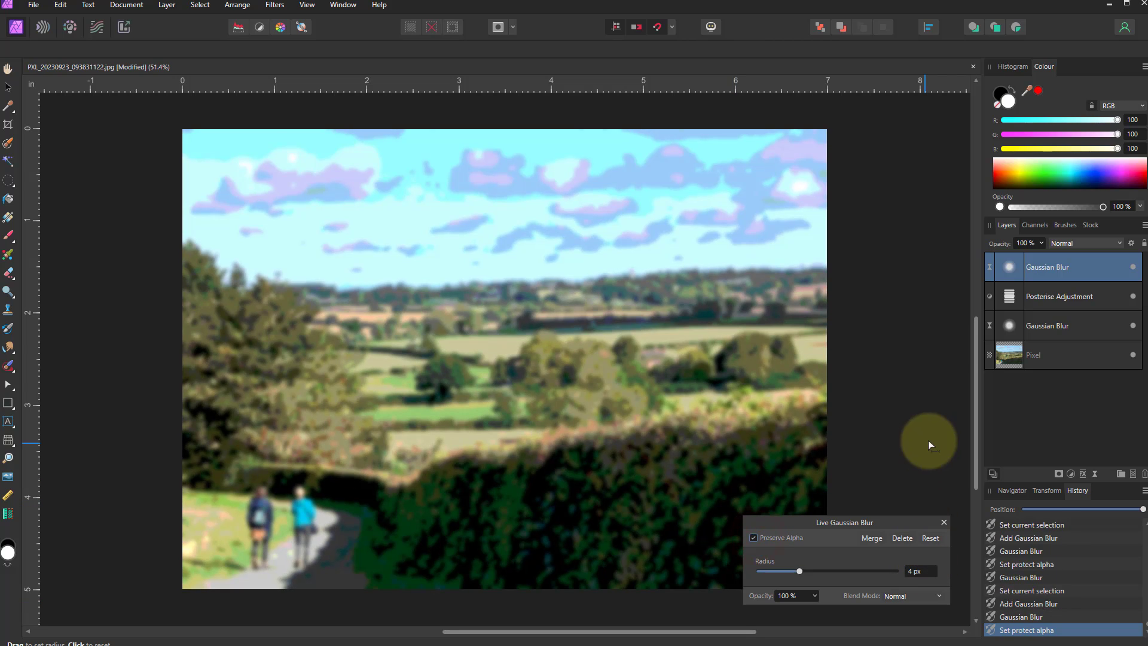
Check the Assistant settings for how adjustment and filter layers are added to a selection.
left_click(711, 26)
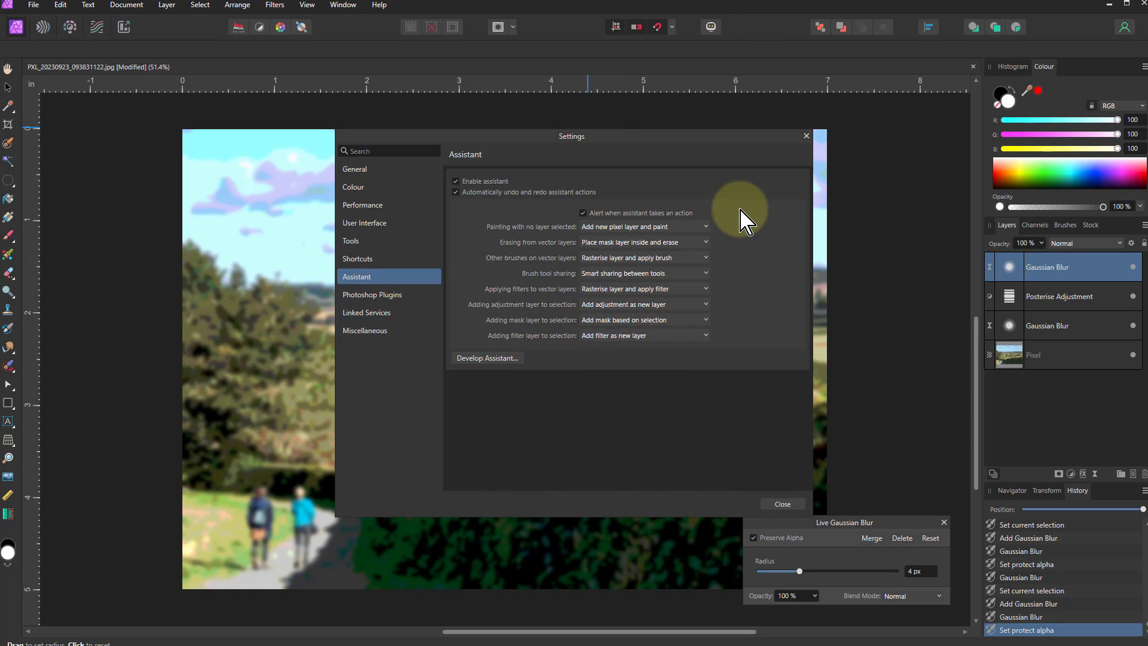
left_click(806, 137)
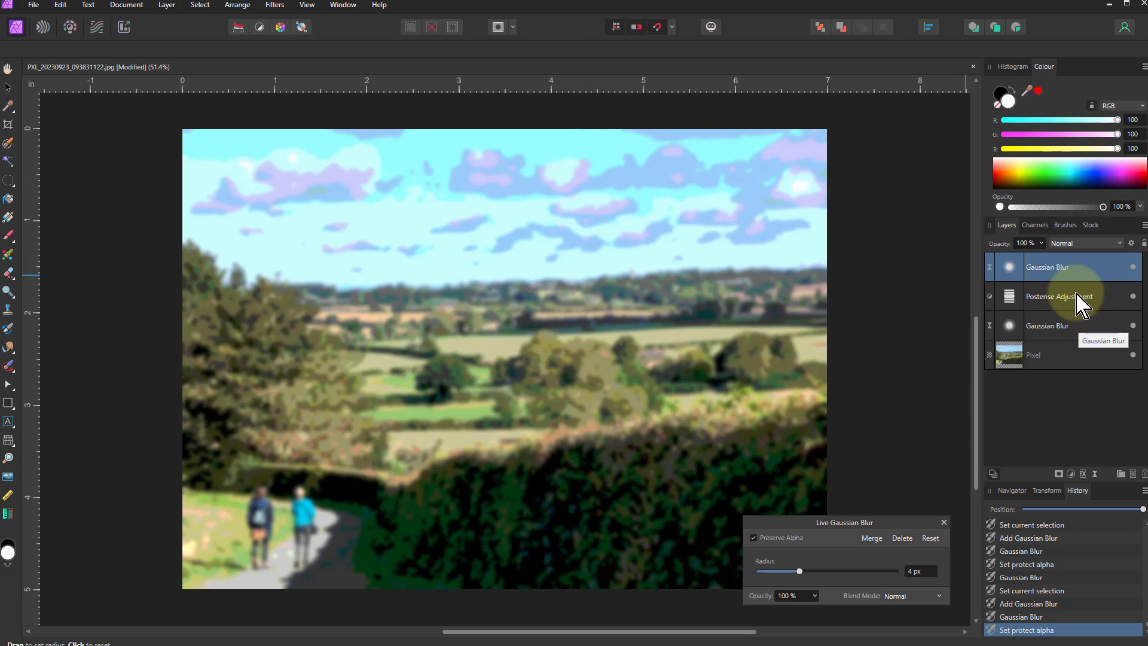
Group both Gaussian Blur layers with the Posterise adjustment and set the group's blend mode to Soft Light.
left_click(1061, 332, "shift")
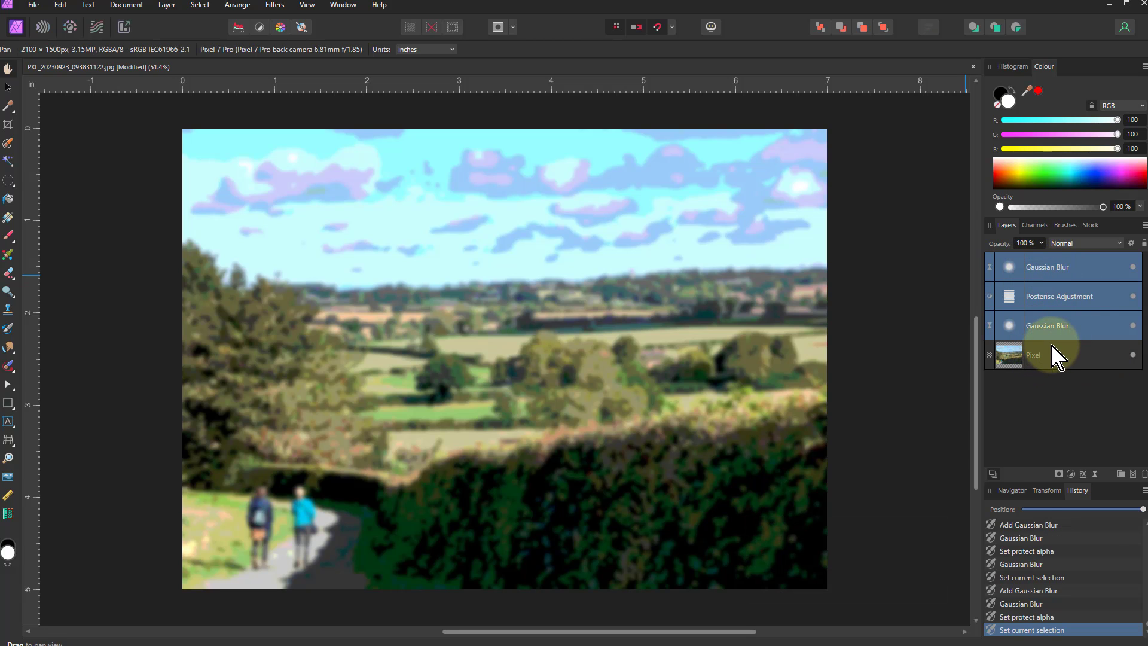
right_click(1041, 290)
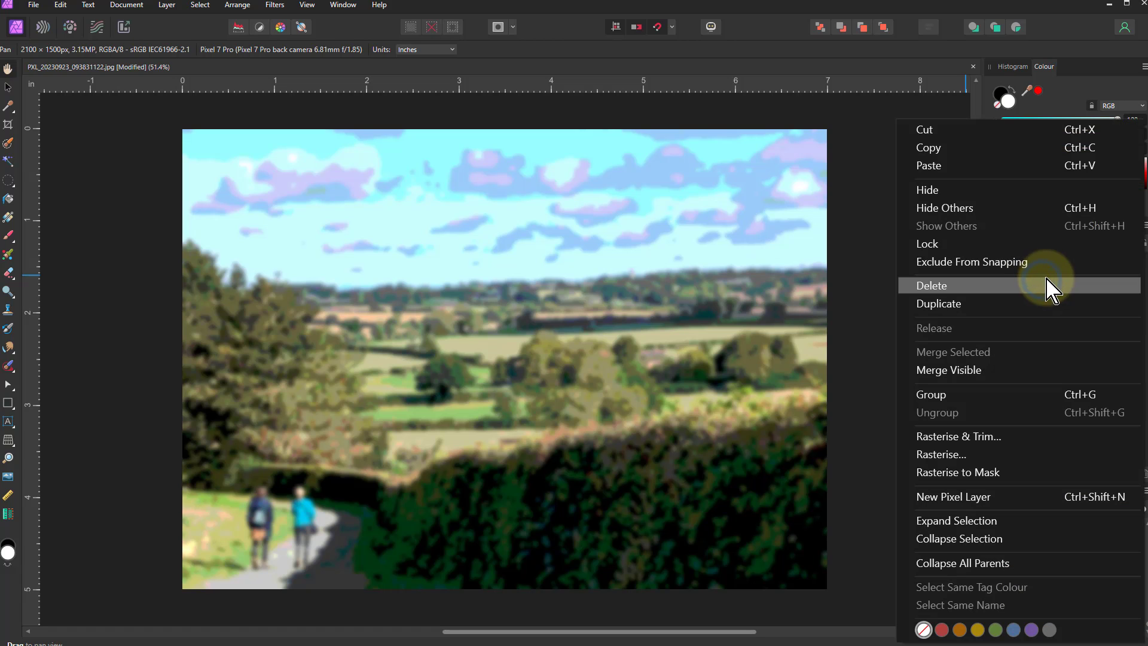
left_click(1029, 396)
mouse_move(1066, 297)
left_mouse_down()
mouse_move(1014, 301)
mouse_move(1045, 289)
left_mouse_up()
left_click(1076, 243)
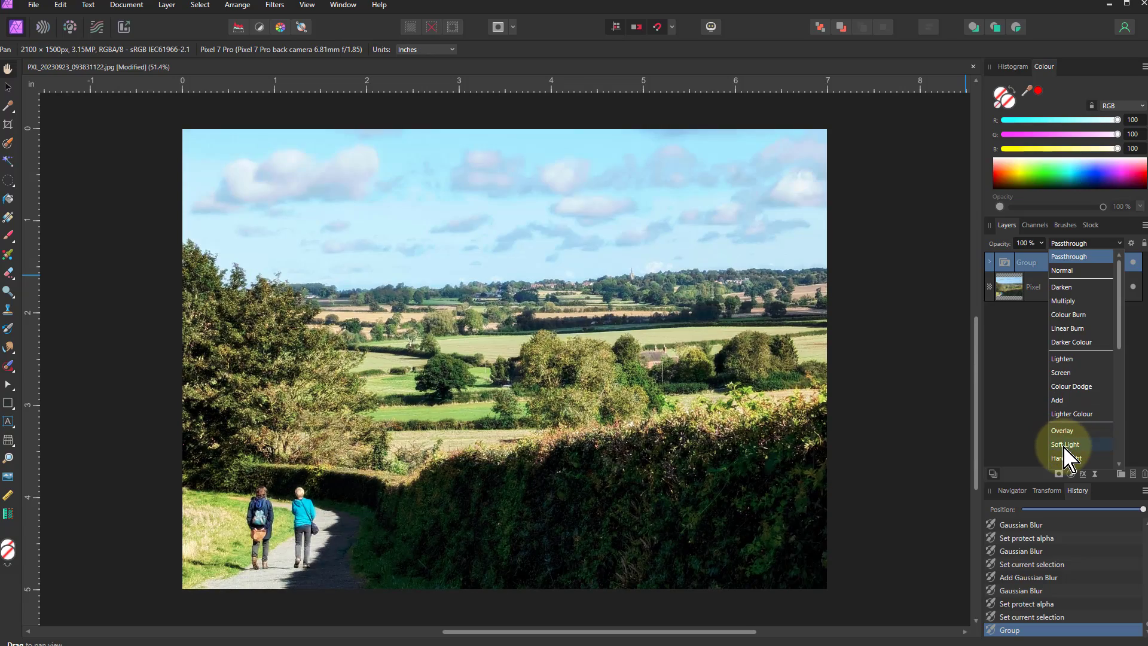
left_click(1064, 446)
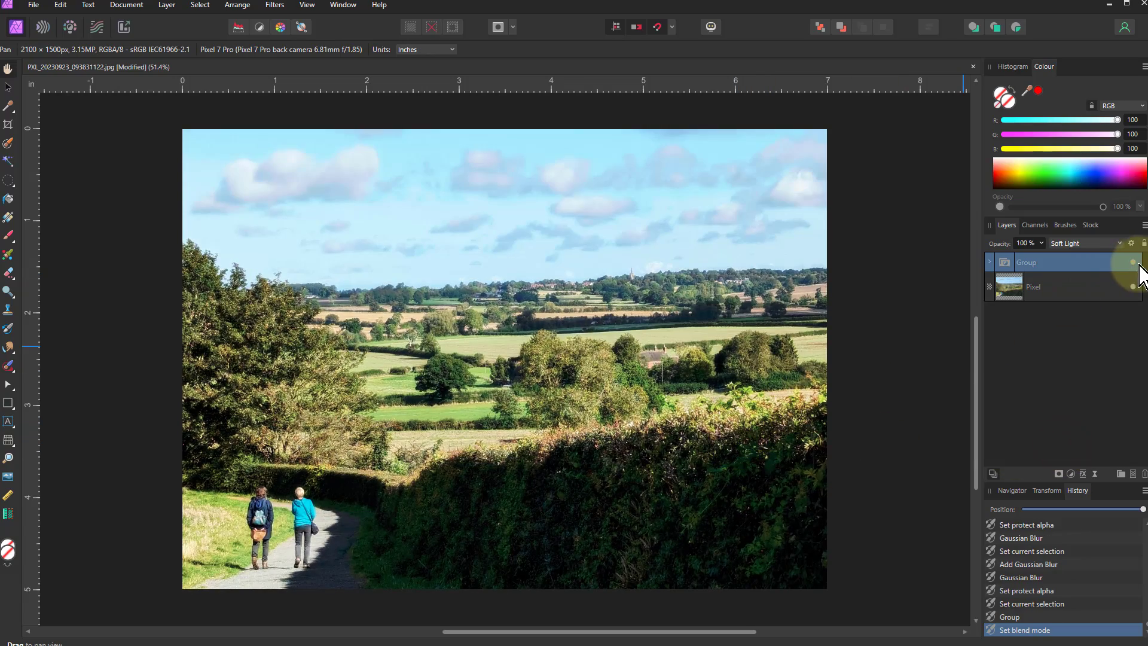
Hide and show the group to compare the photo with and without the effect.
left_click(1133, 266)
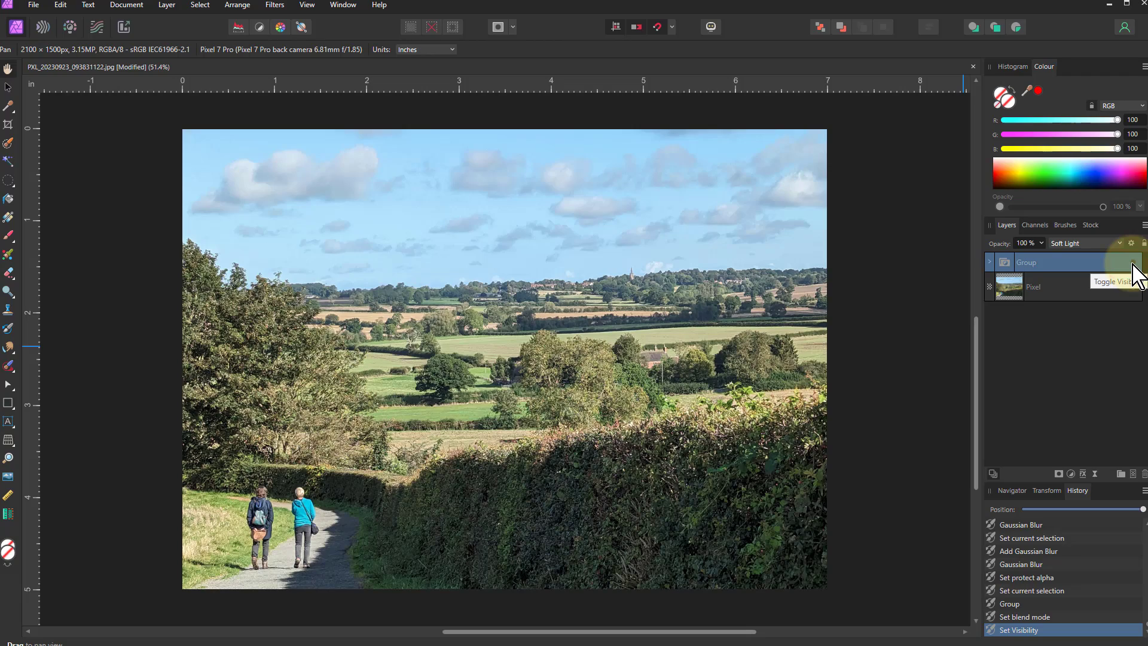
left_click(1133, 266)
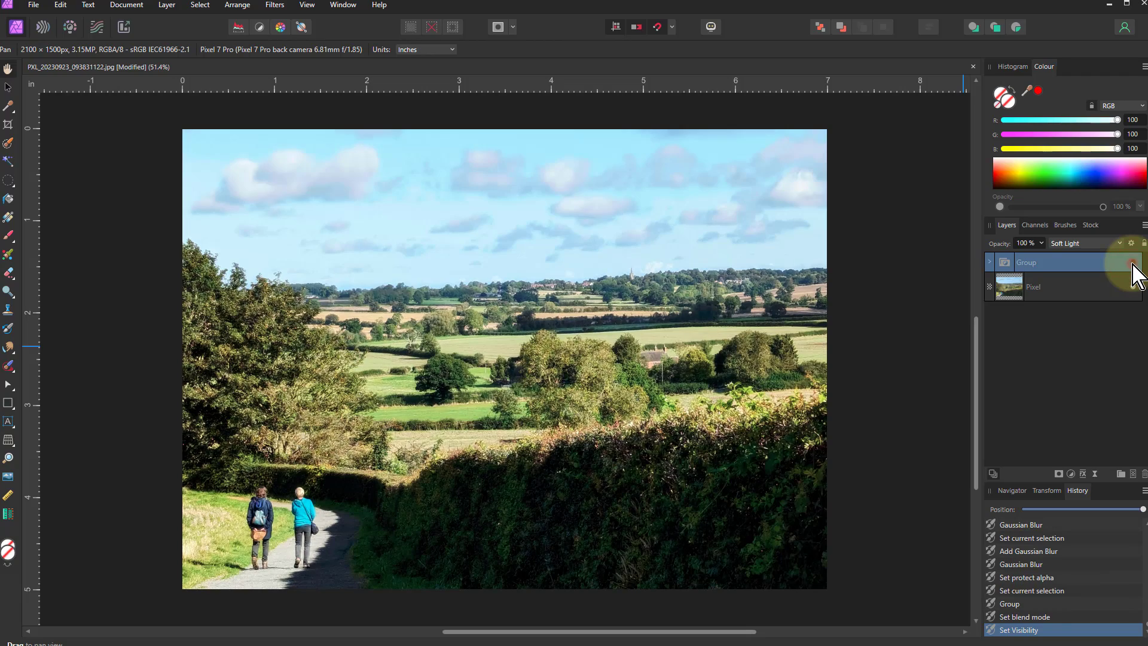
Set the group's blend mode to Normal and hide the upper Gaussian Blur inside it.
left_click(1133, 266)
left_click(1133, 266)
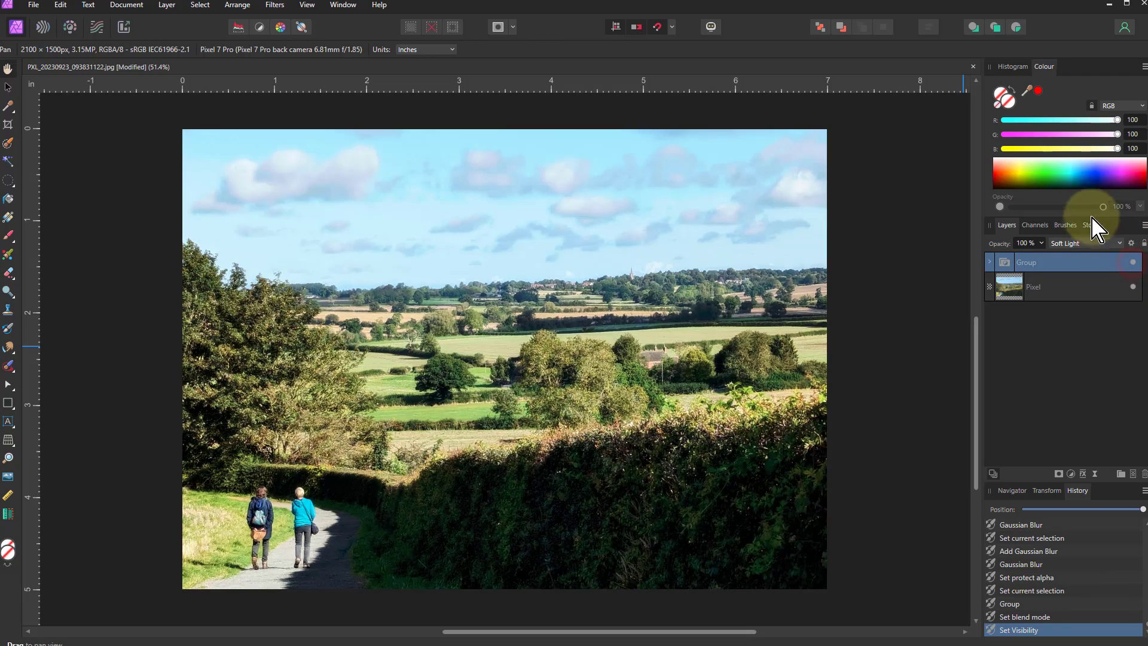
left_click(990, 263)
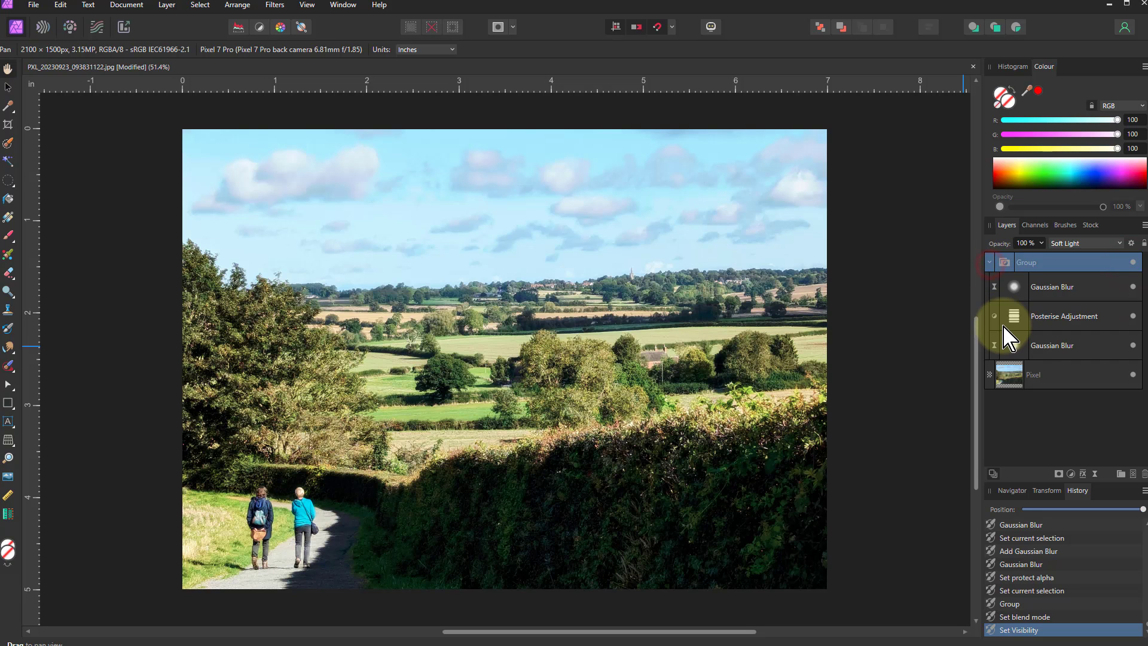
left_click(1068, 246)
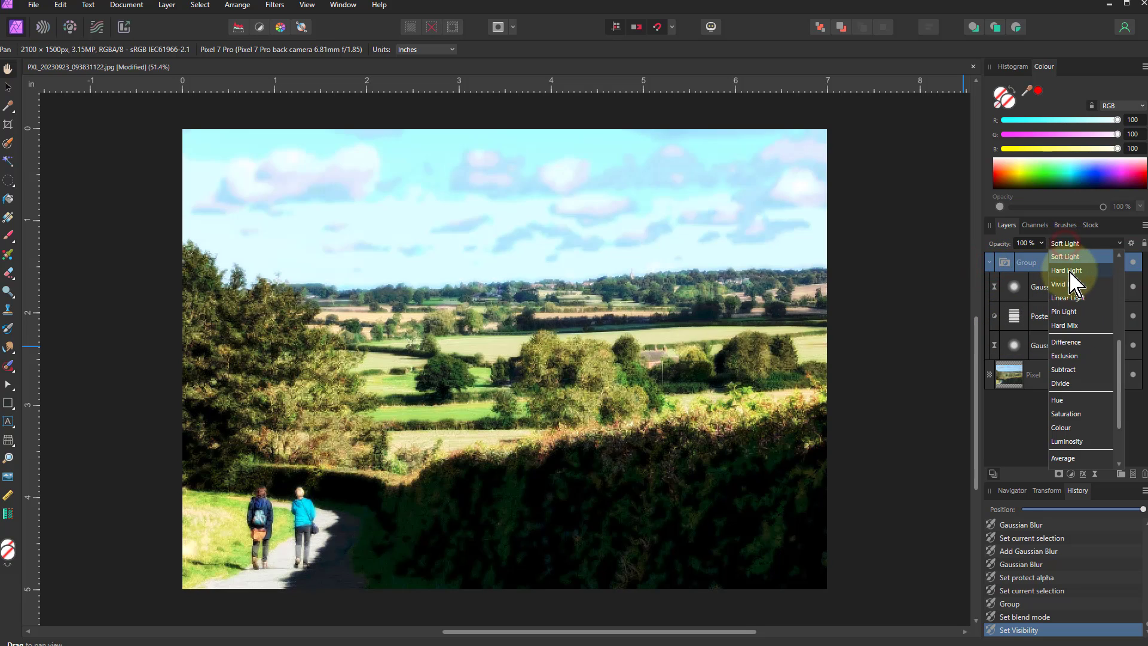
left_click(1071, 265)
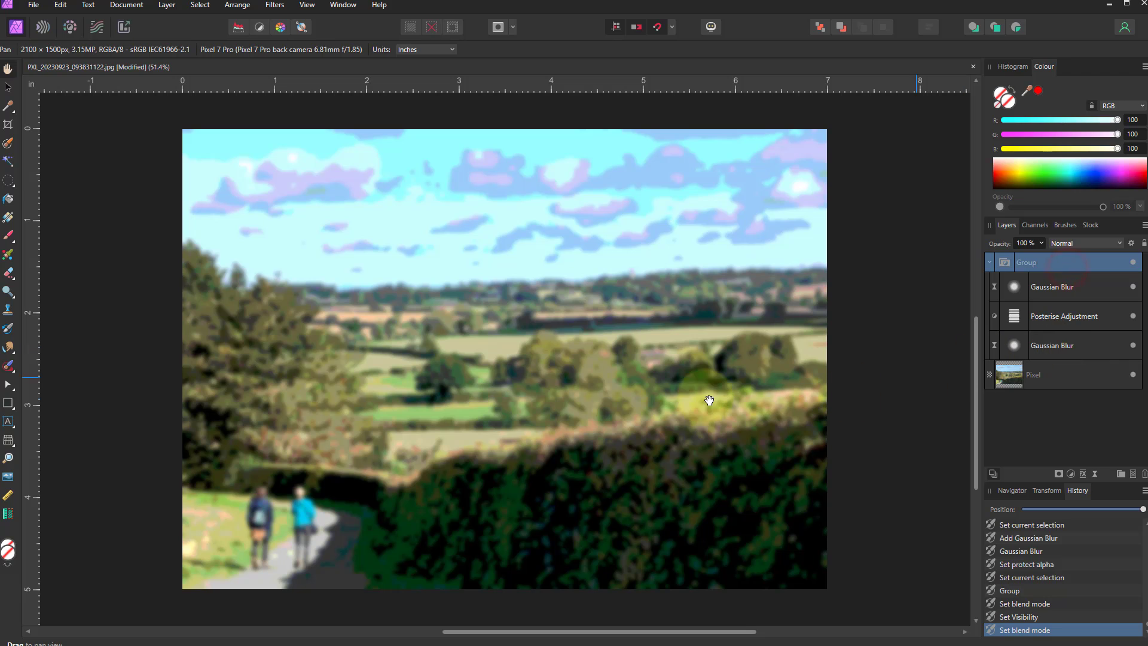
left_click(1132, 287)
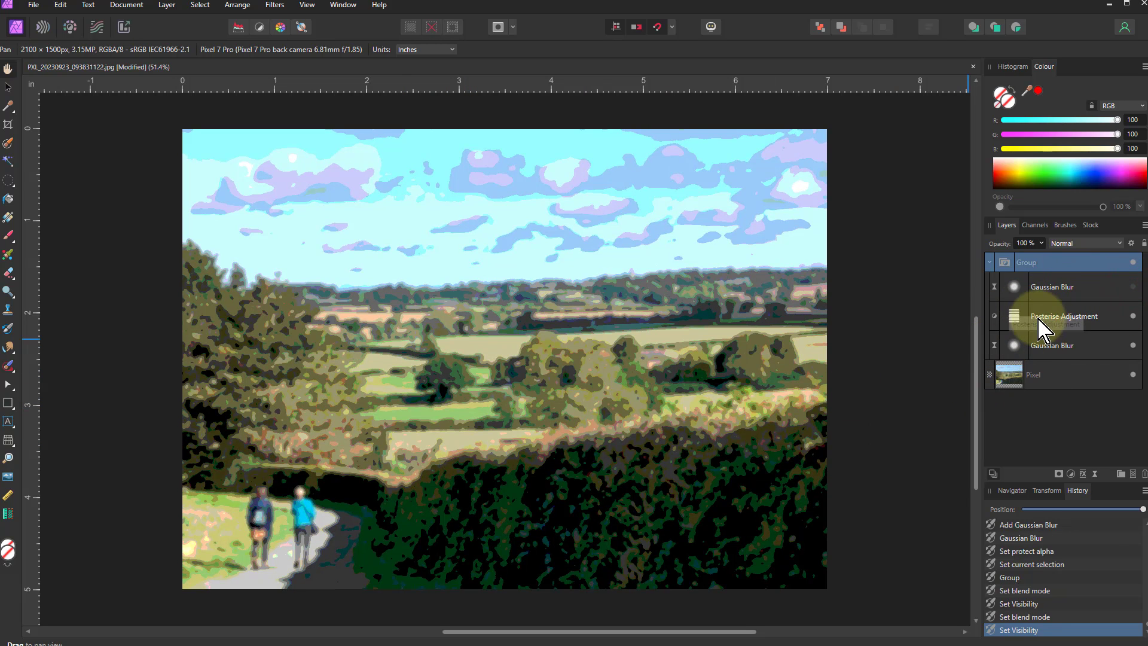
Try 2, 3 and 4 levels in the Posterise adjustment and settle on 2.
double_click(1019, 316)
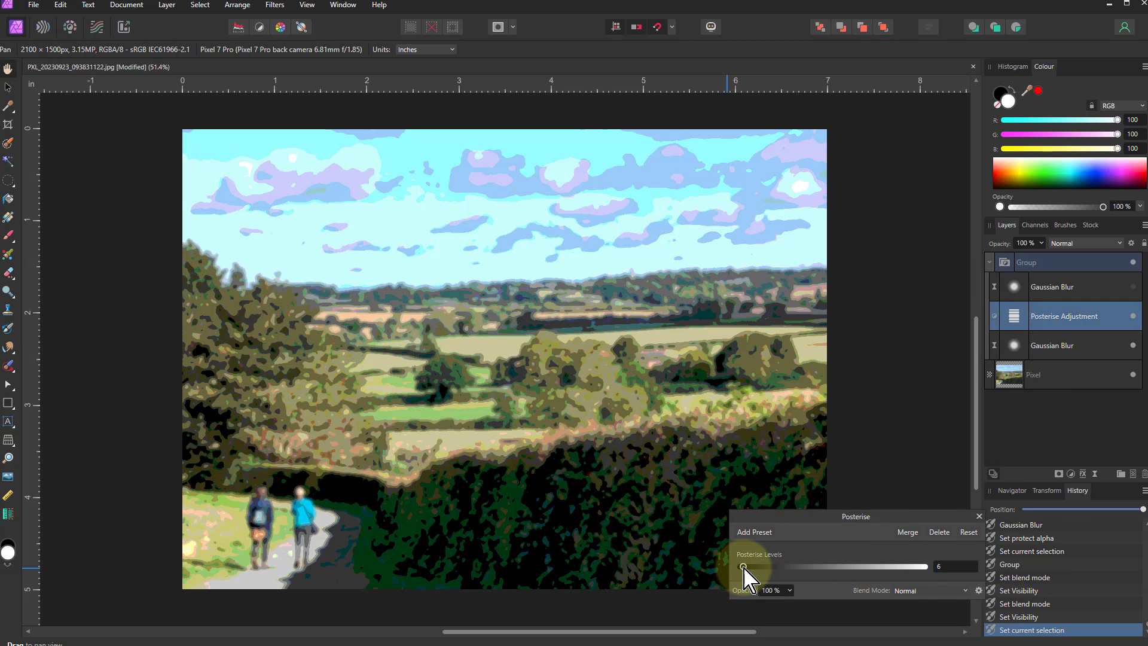
left_click_drag(743, 566, 740, 567)
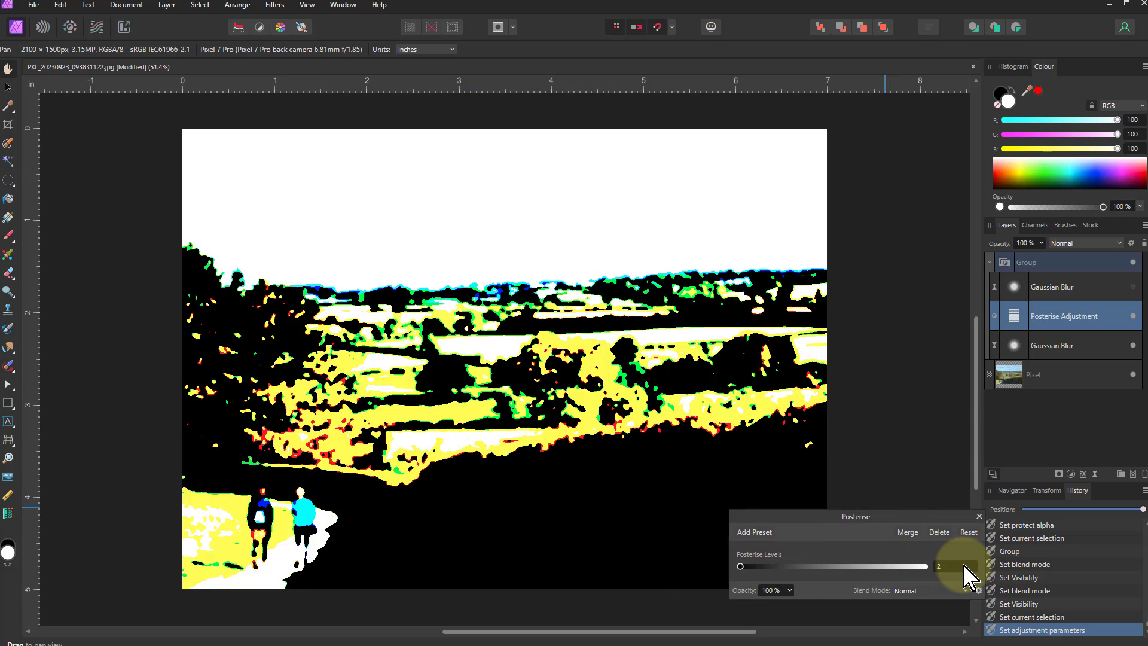
scroll(955, 572, "up", 1)
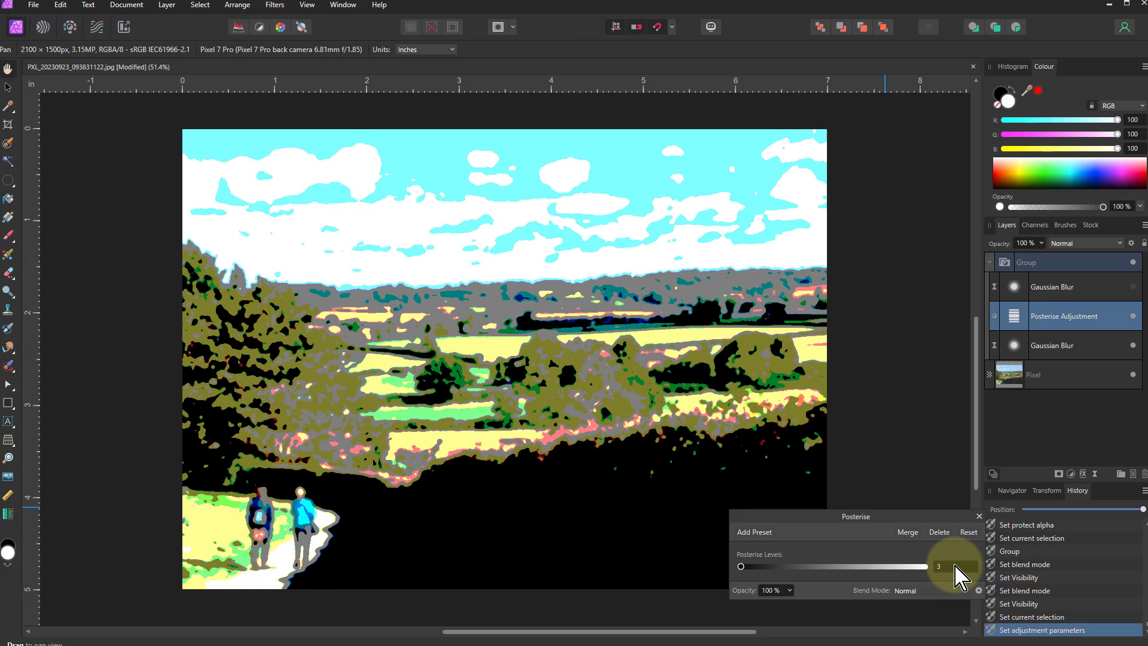
scroll(955, 567, "up", 1)
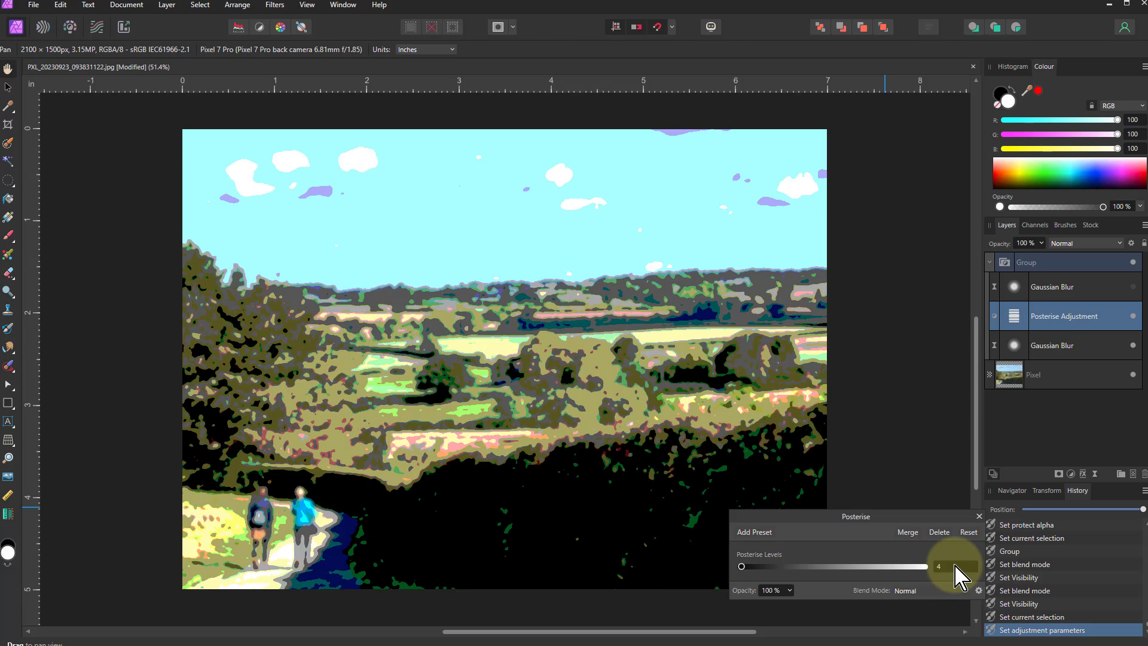
scroll(954, 567, "down", 3)
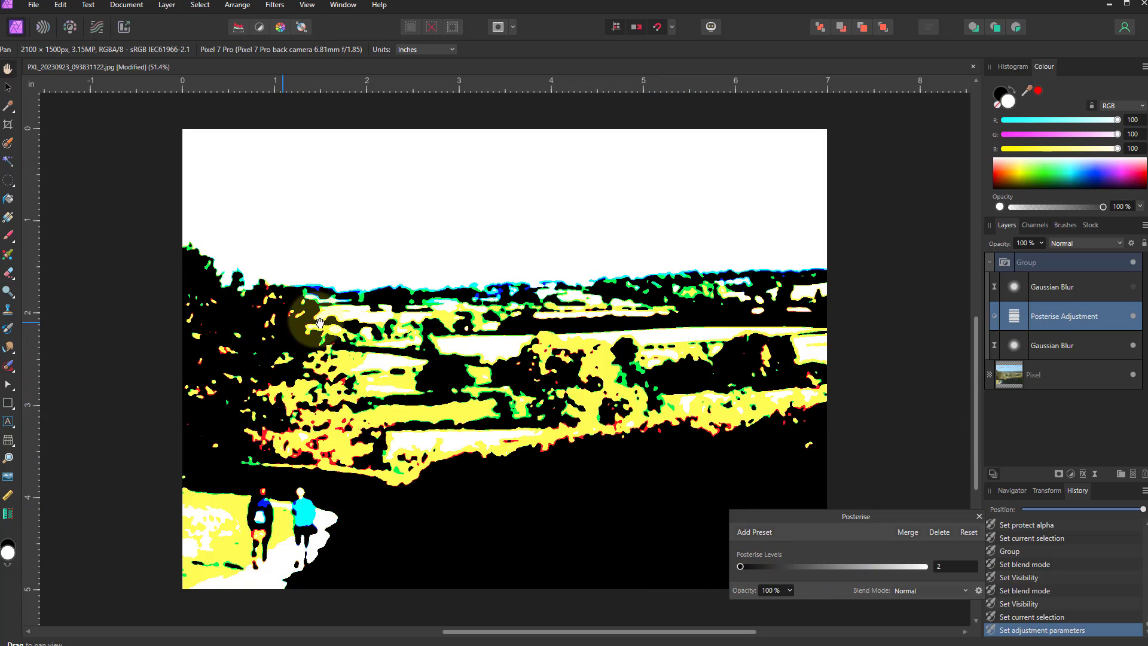
Show the upper Gaussian Blur again and set the group's blend mode back to Soft Light.
left_click(1133, 287)
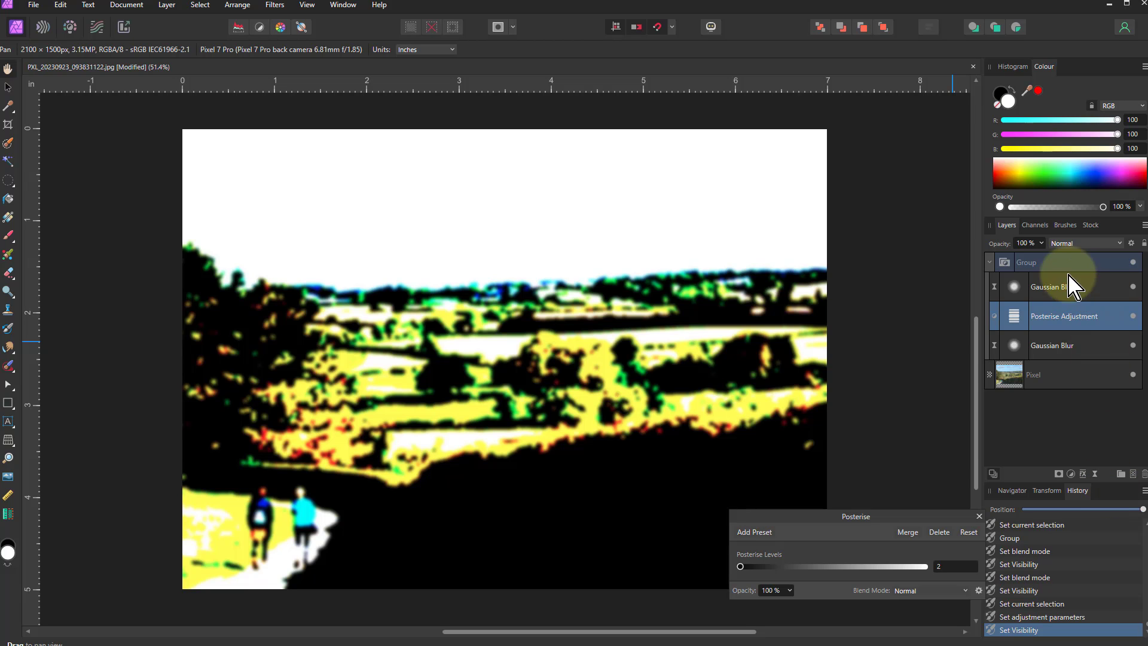
left_click(1037, 264)
left_click(1079, 243)
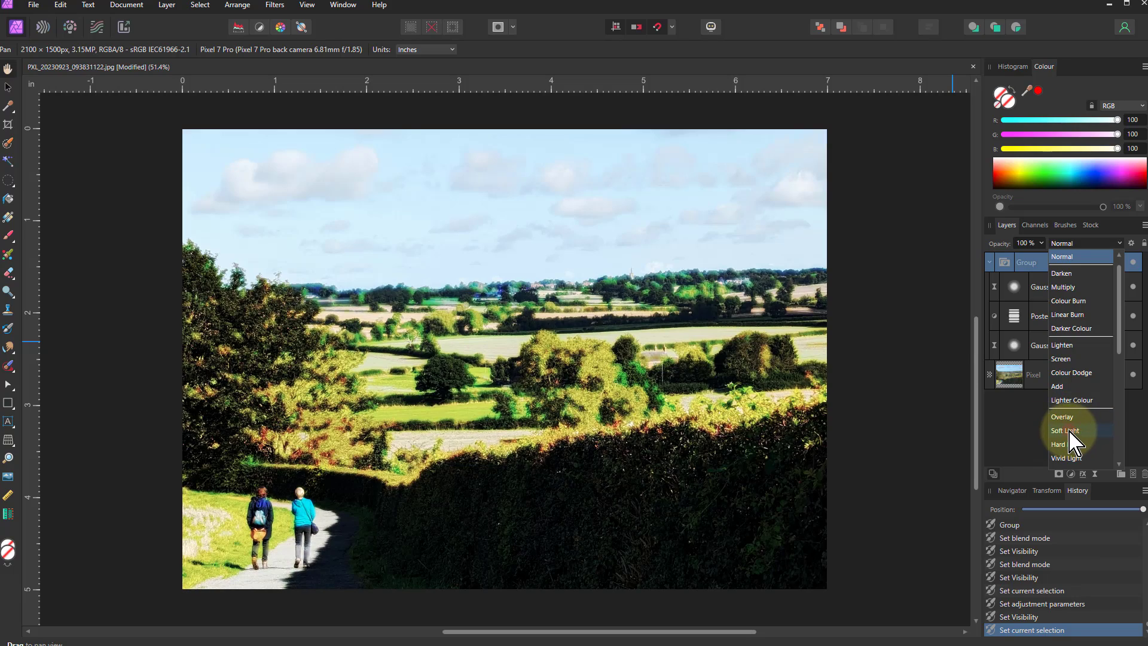
left_click(1065, 430)
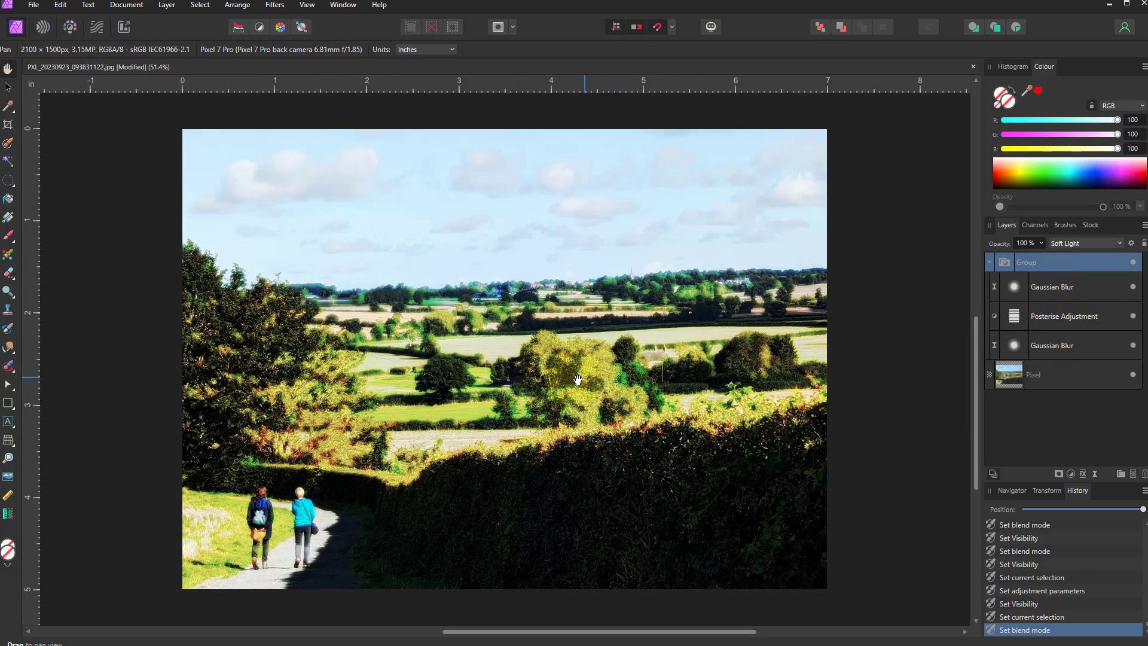
Set the lower Gaussian Blur's radius to 0.5 px and the upper one's radius to about 7.3 px.
scroll(588, 374, "up", 5)
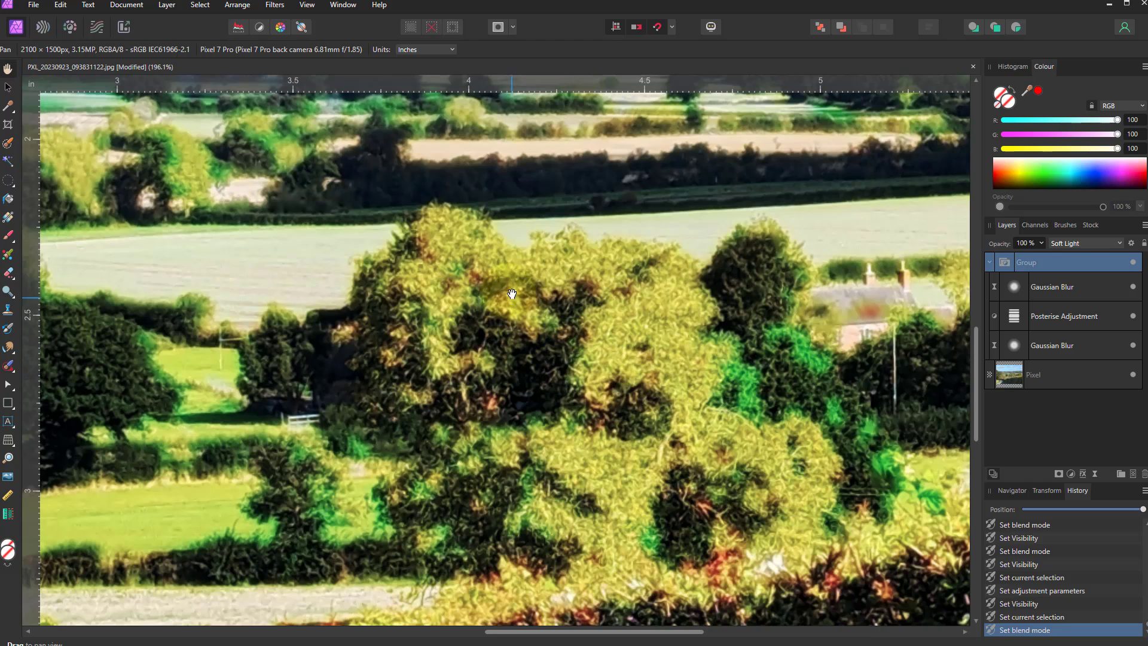
double_click(1015, 346)
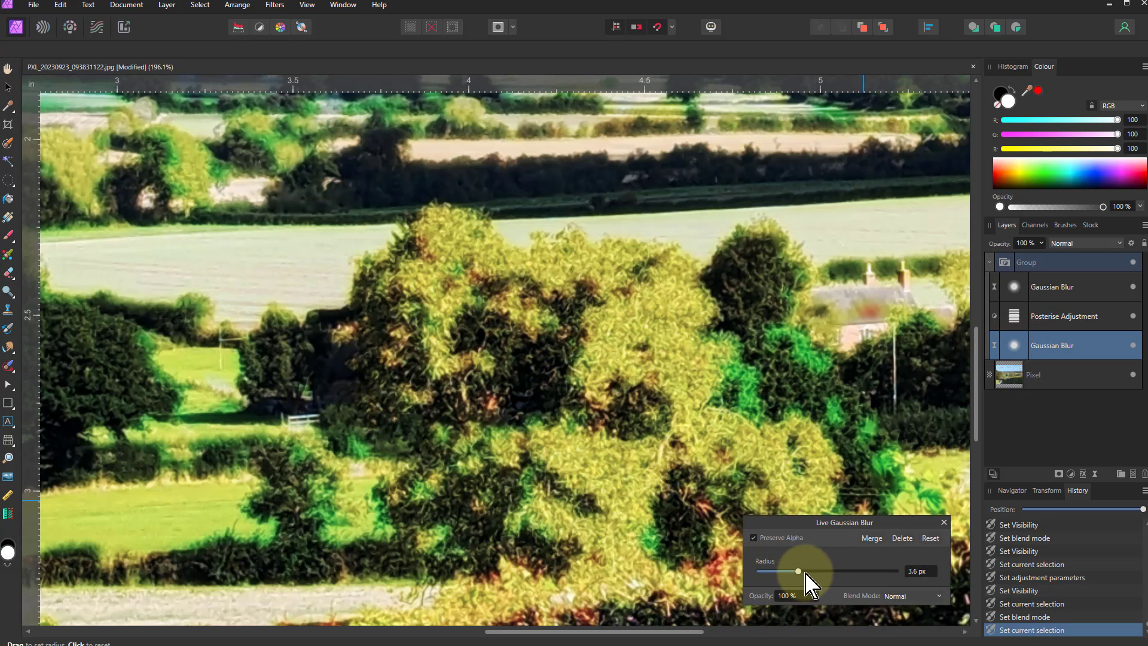
left_click_drag(800, 573, 734, 576)
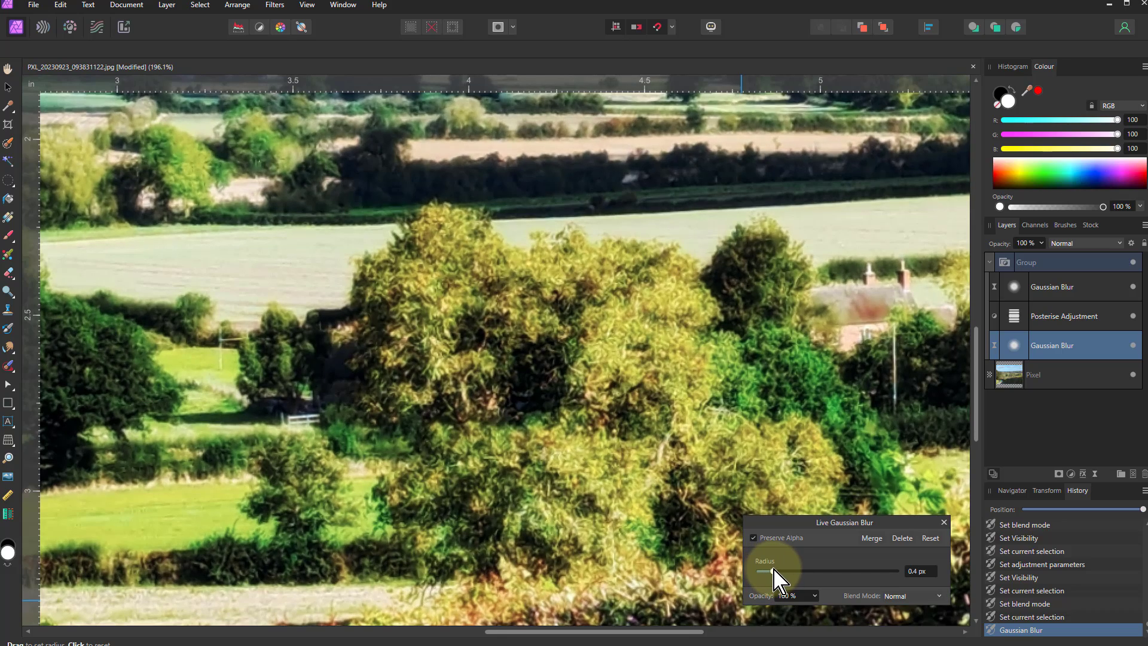
left_click_drag(774, 569, 775, 570)
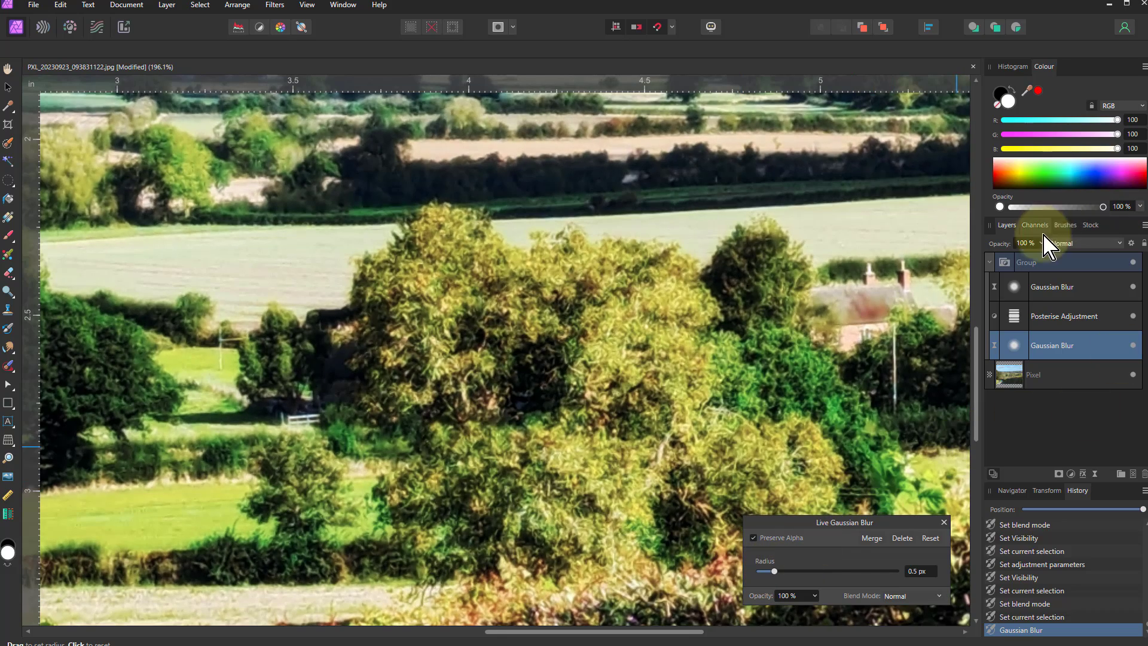
left_click(1015, 289)
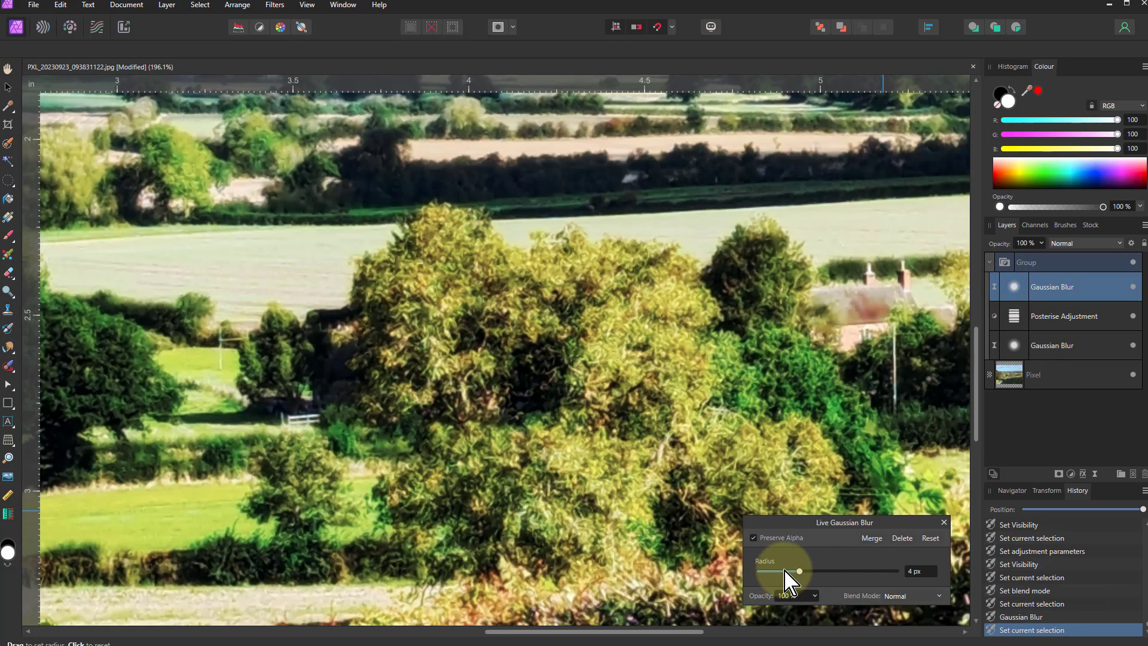
mouse_move(799, 573)
left_mouse_down()
mouse_move(783, 573)
mouse_move(825, 573)
mouse_move(788, 573)
mouse_move(809, 574)
left_mouse_up()
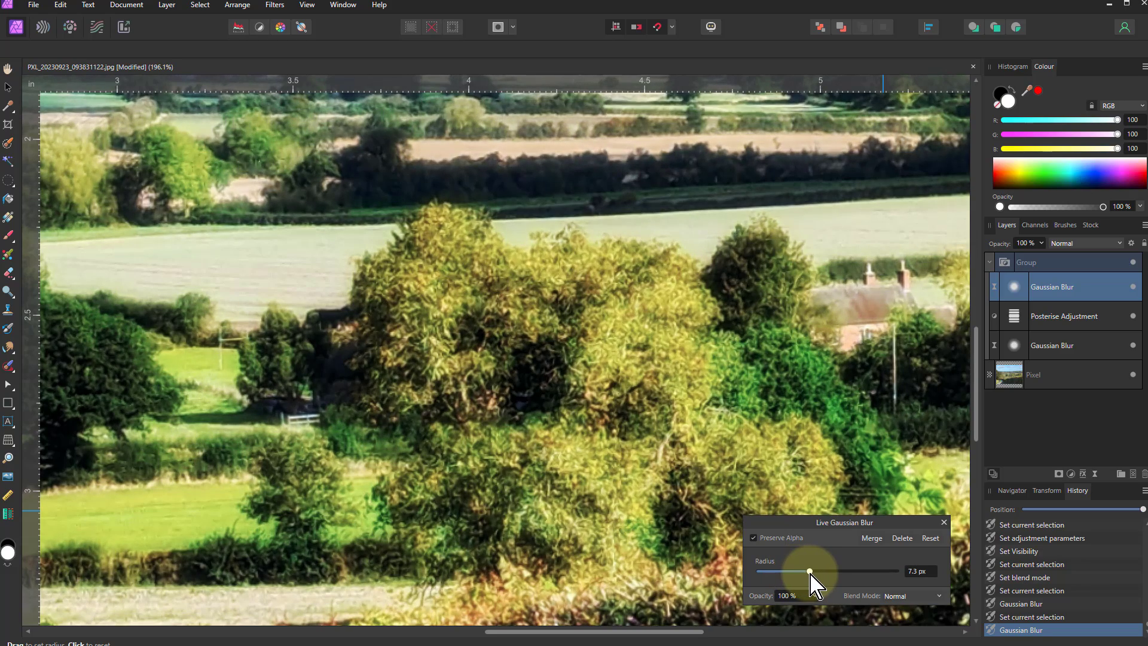
Try a Posterise level of 3 on the blended group and return the adjustment to 2.
double_click(1013, 315)
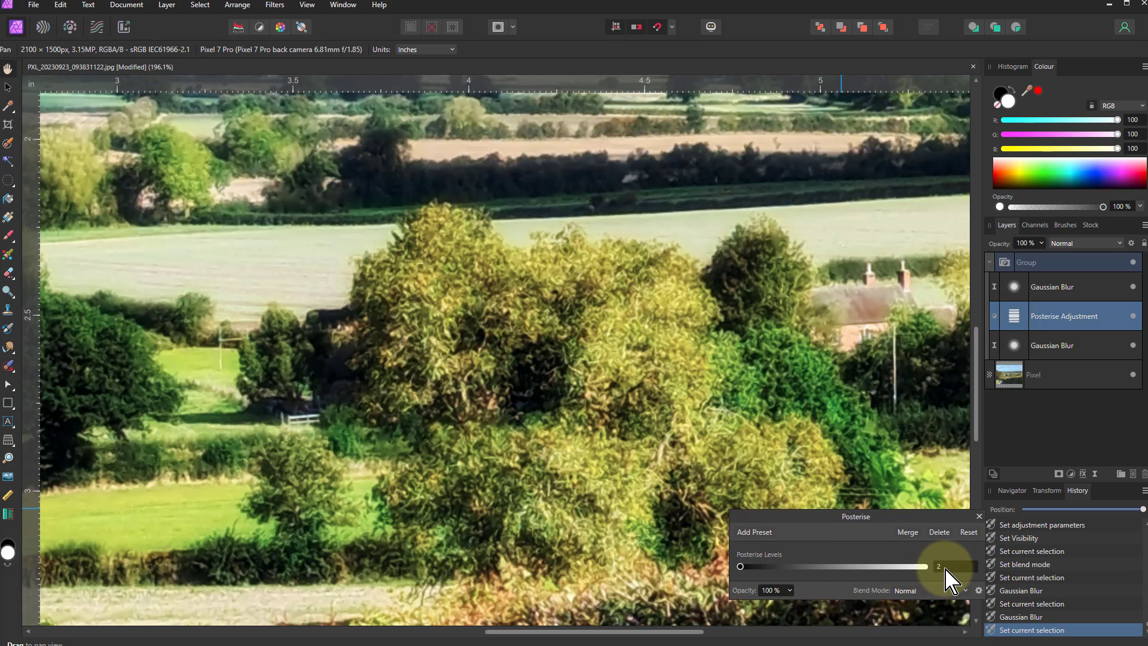
scroll(946, 569, "up", 1)
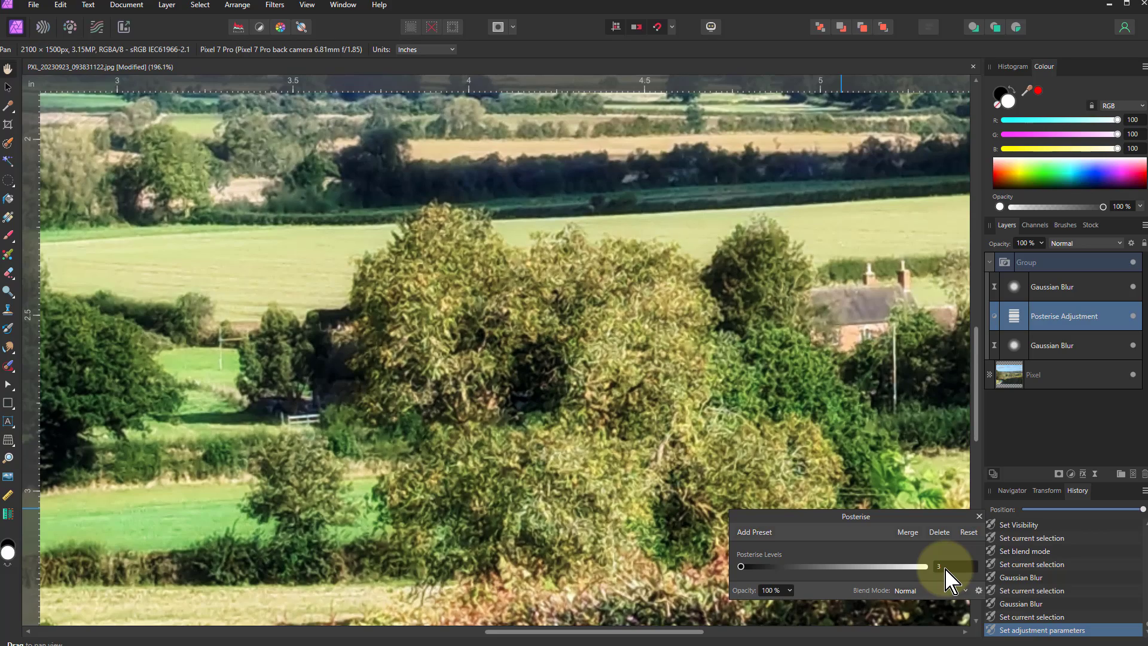
scroll(946, 569, "up", 1)
left_click(978, 515)
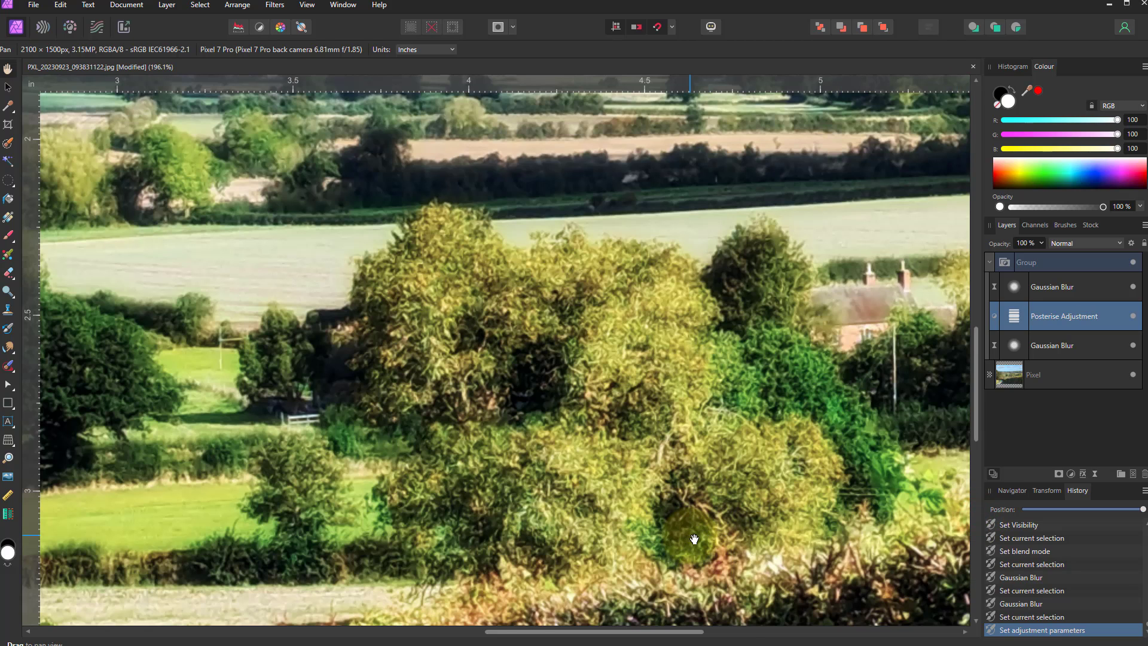
Reduce the group's overall opacity to 56%.
key("ctrl+0")
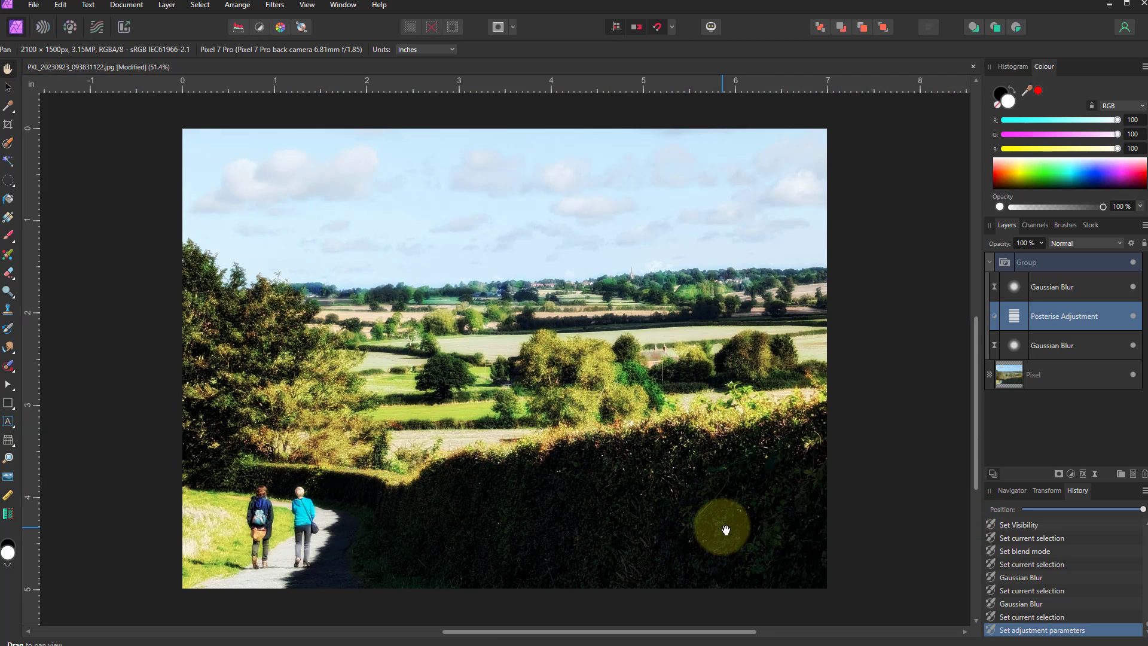
left_click(1031, 263)
left_click(1042, 243)
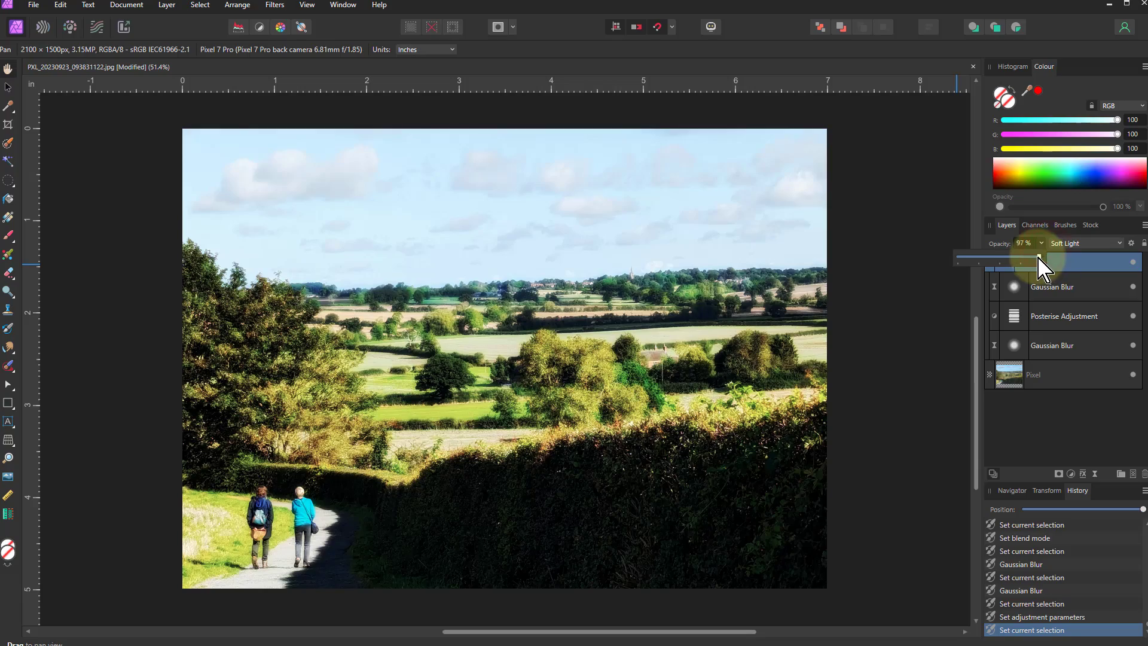
left_click_drag(1038, 261, 1005, 258)
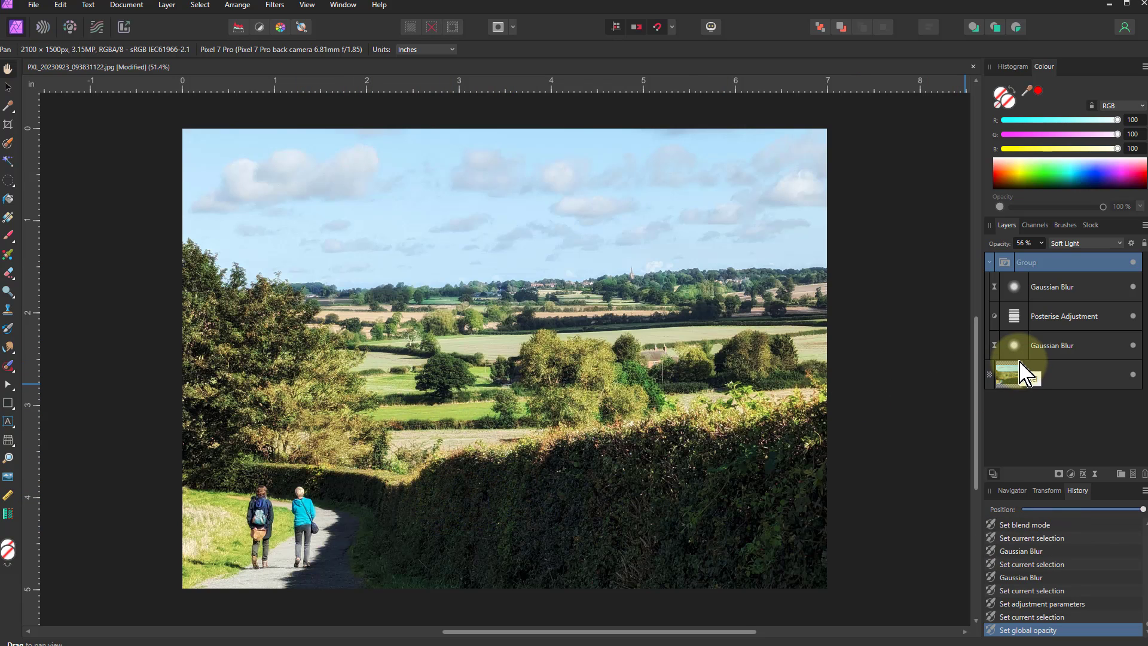
Add a mask to the group and paint on it over the trees and fields with the soft brush at 60% opacity.
left_click(1058, 474)
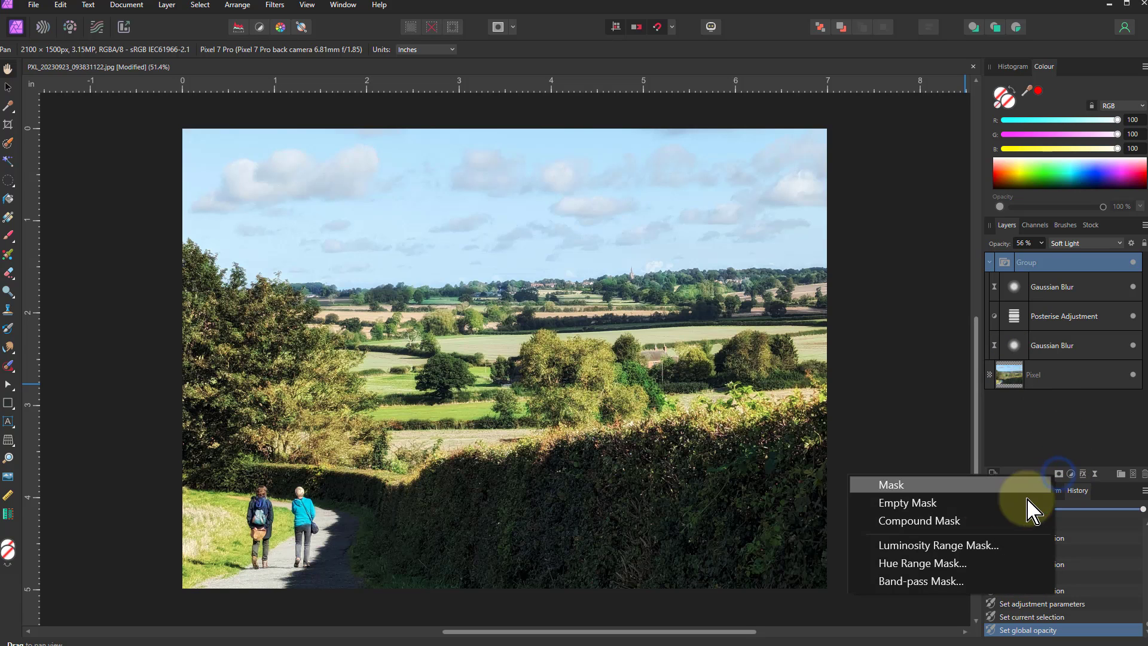
left_click(897, 487)
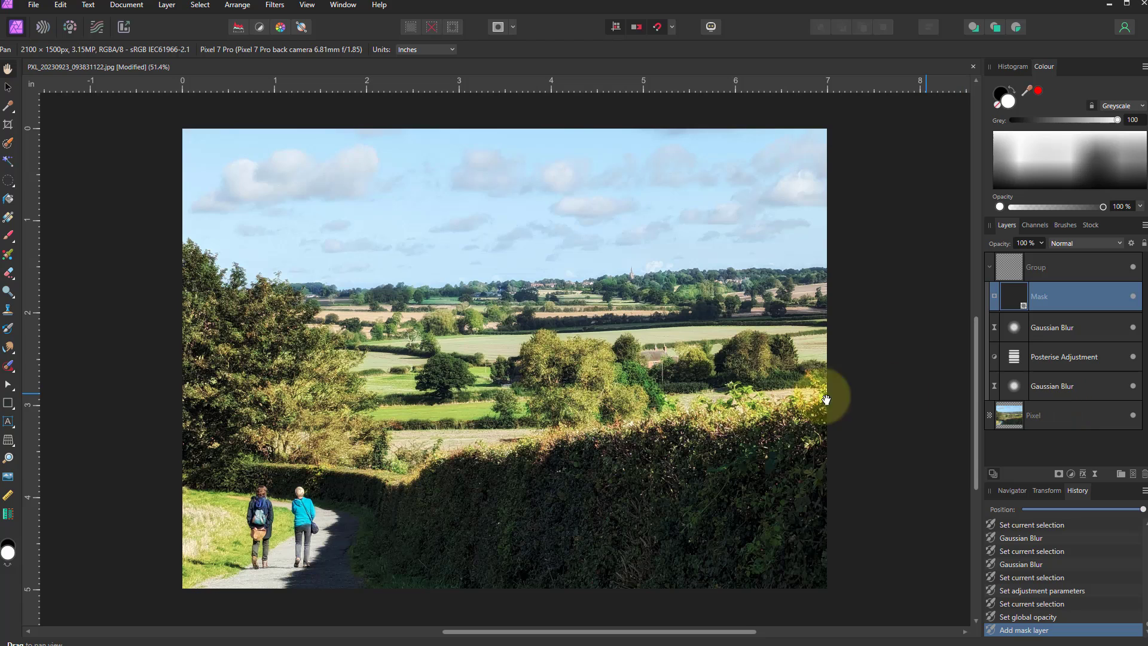
left_click(10, 235)
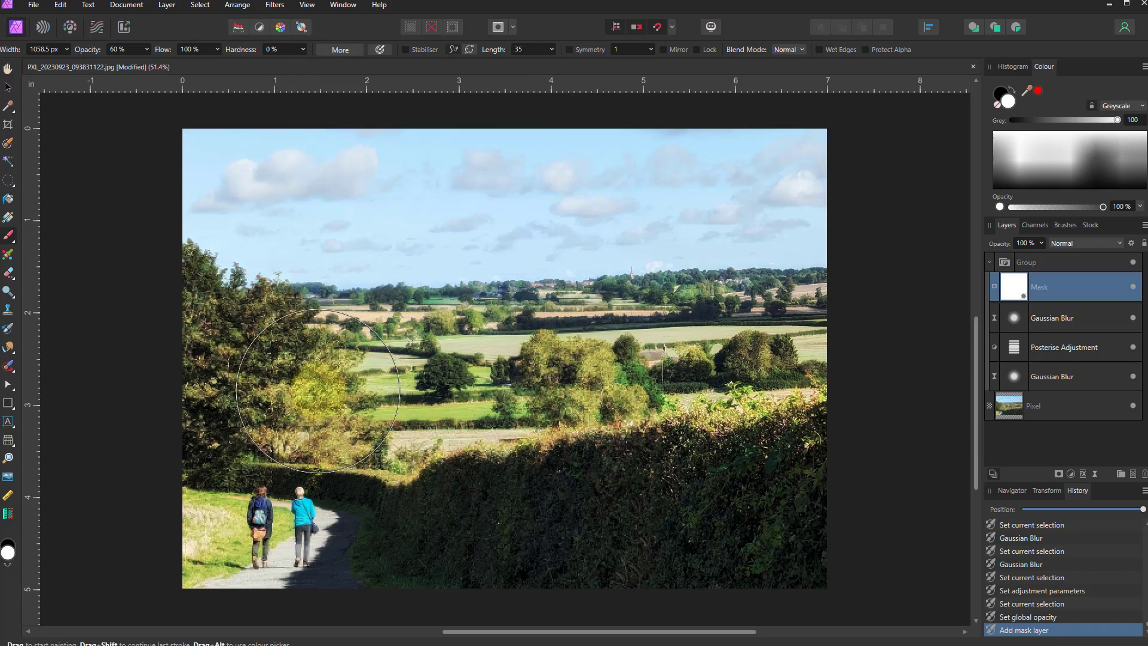
mouse_move(310, 398)
left_mouse_down()
mouse_move(212, 393)
mouse_move(287, 461)
mouse_move(397, 463)
left_mouse_up()
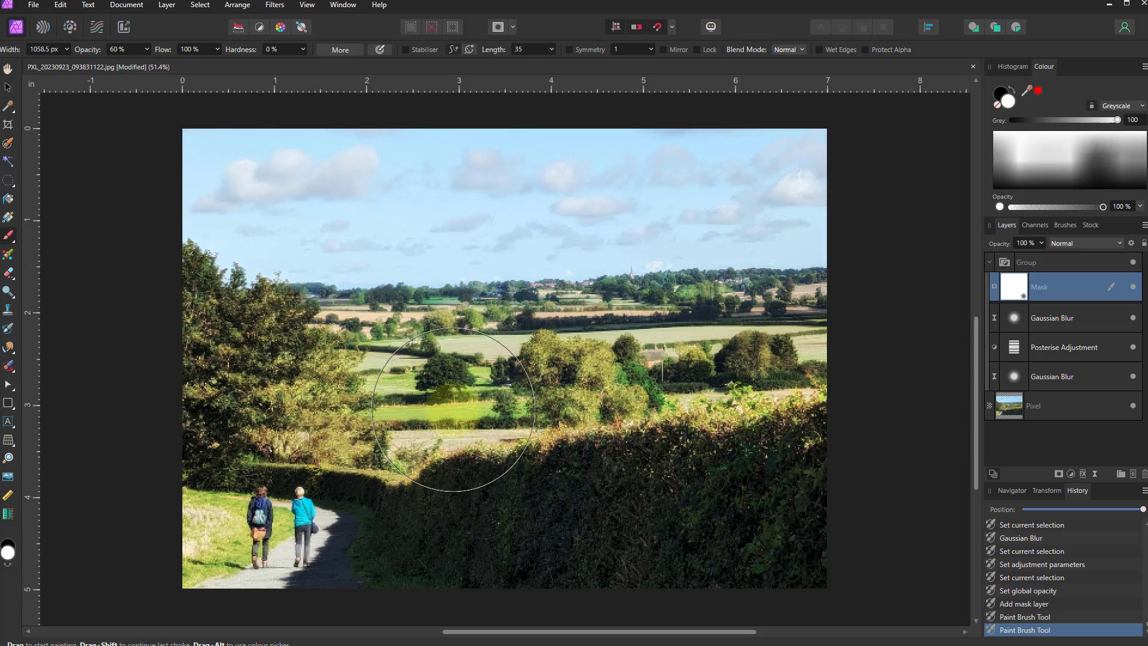
mouse_move(573, 378)
left_mouse_down()
mouse_move(606, 378)
mouse_move(578, 364)
left_mouse_up()
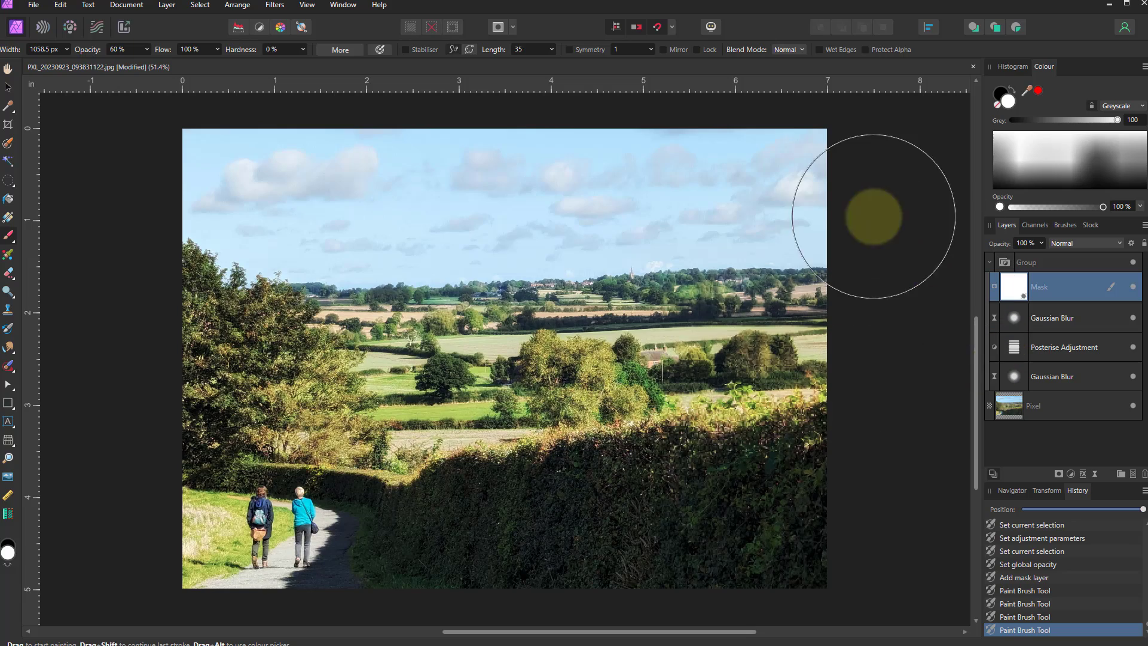
Raise the paint brush opacity to 100% and dab the mask at the photo's upper-left sky.
left_click(146, 51)
left_click_drag(154, 74, 244, 87)
left_click(203, 177)
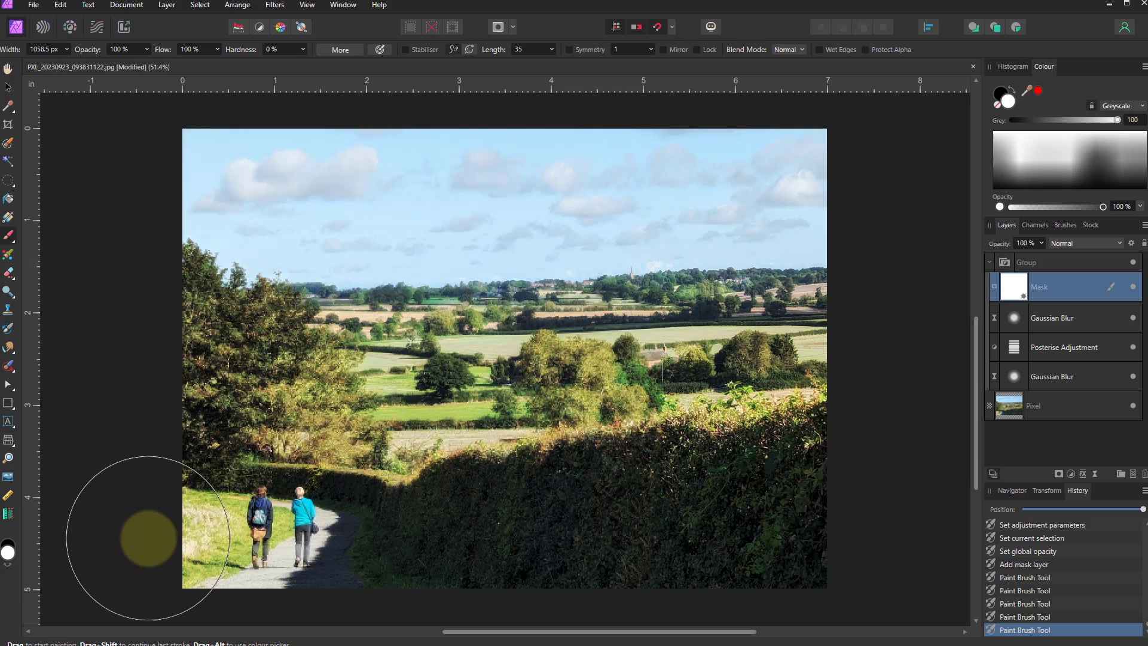
Hide and show the masked group to compare the original photo with the enhanced version.
left_click(1134, 264)
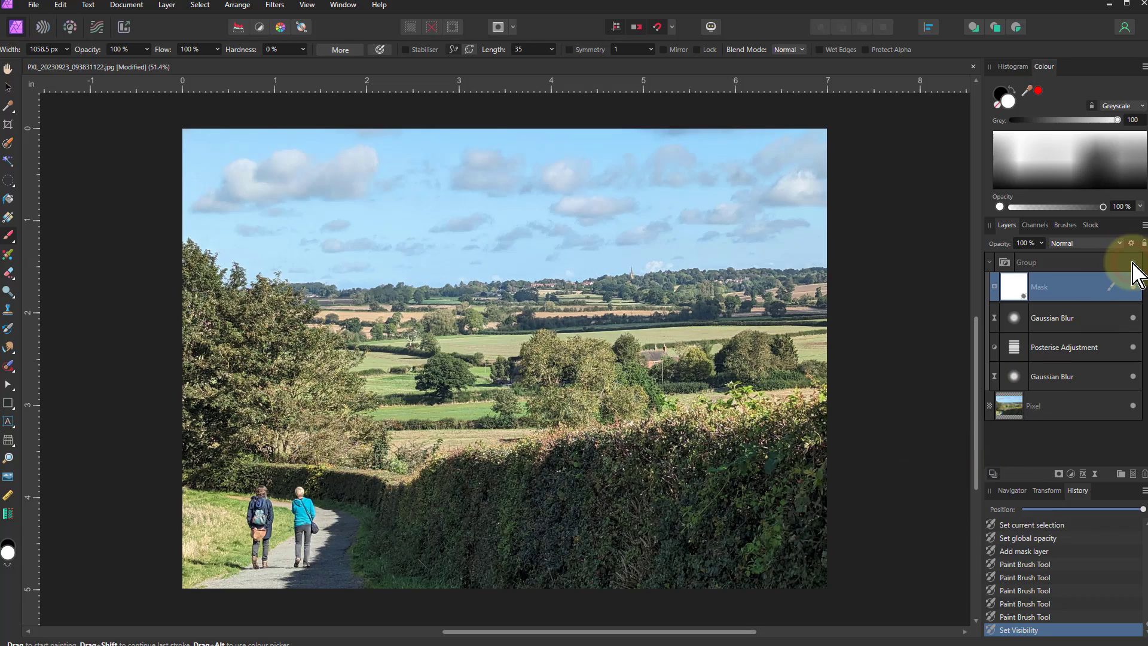
left_click(1132, 263)
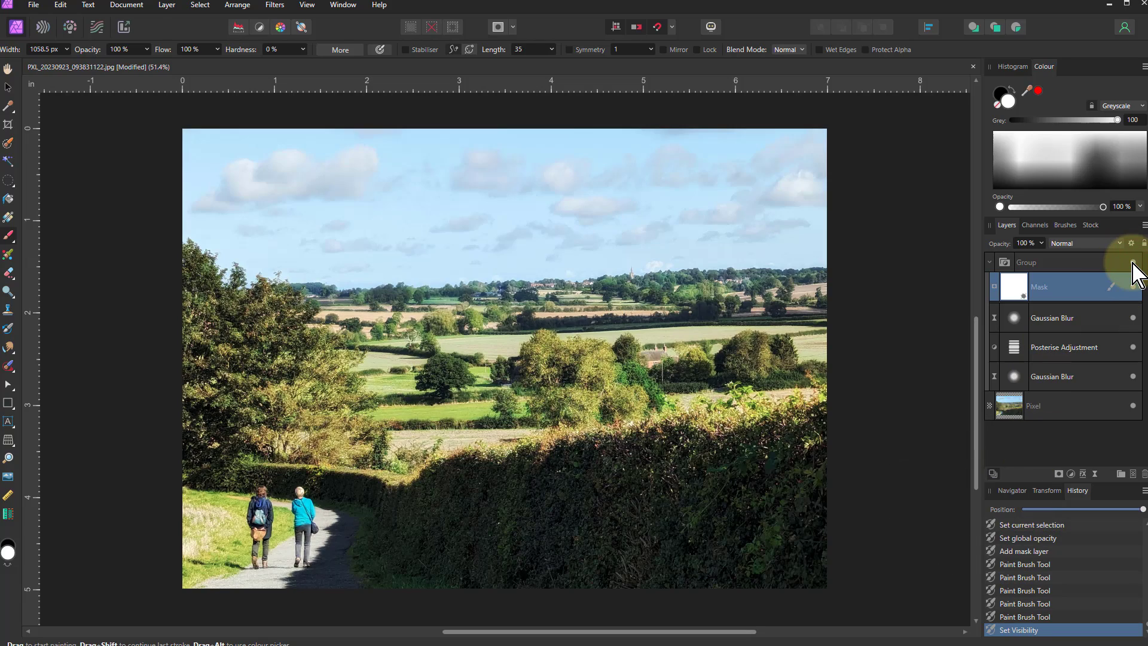